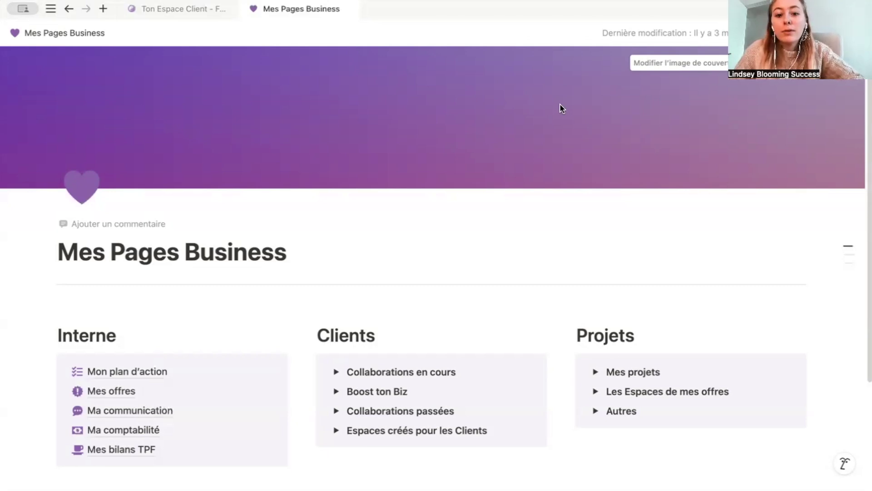
Look inside the "Collaborations en cours" and "Espaces créés pour les Clients" toggles in the Clients section, collapsing each again.
scroll(455, 247, down, 1)
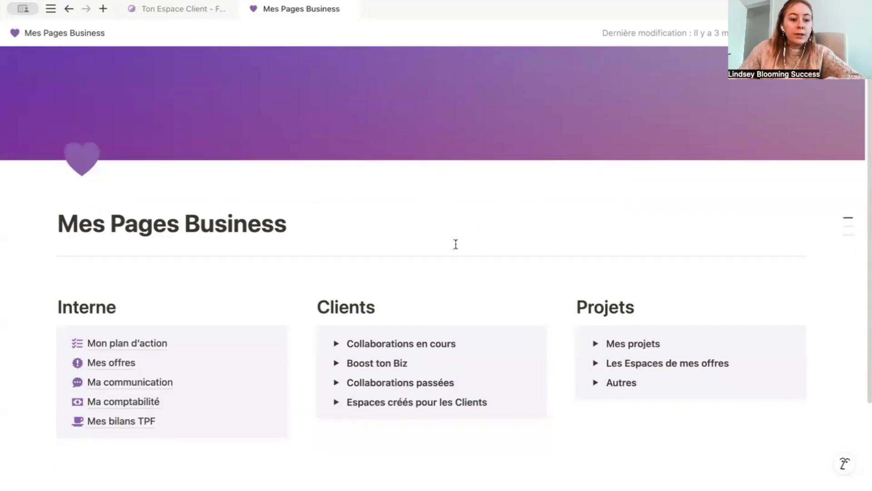
scroll(456, 244, down, 5)
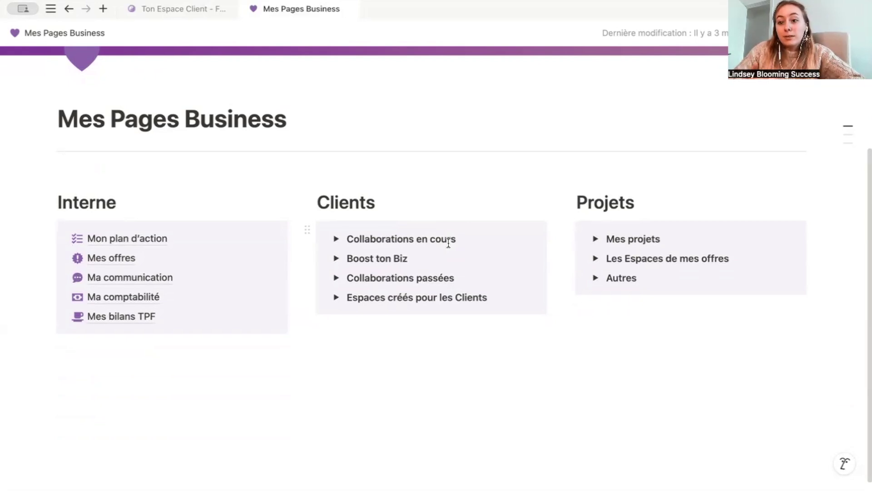
click(338, 244)
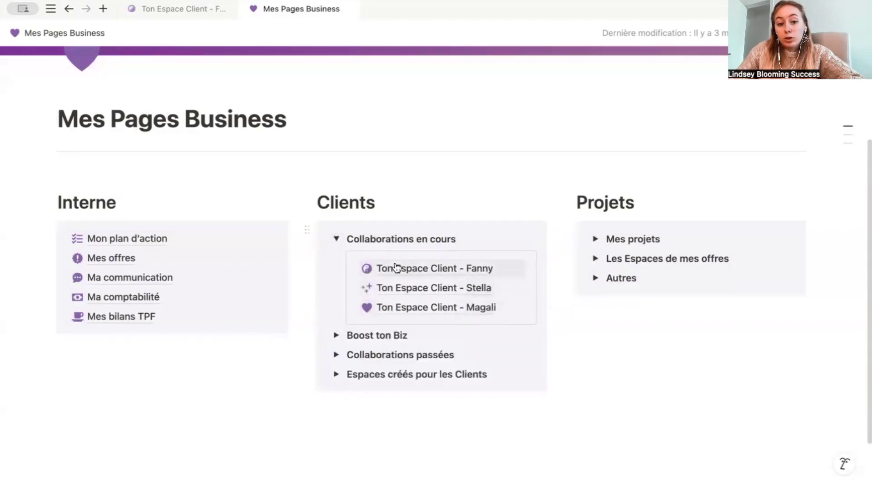
click(337, 244)
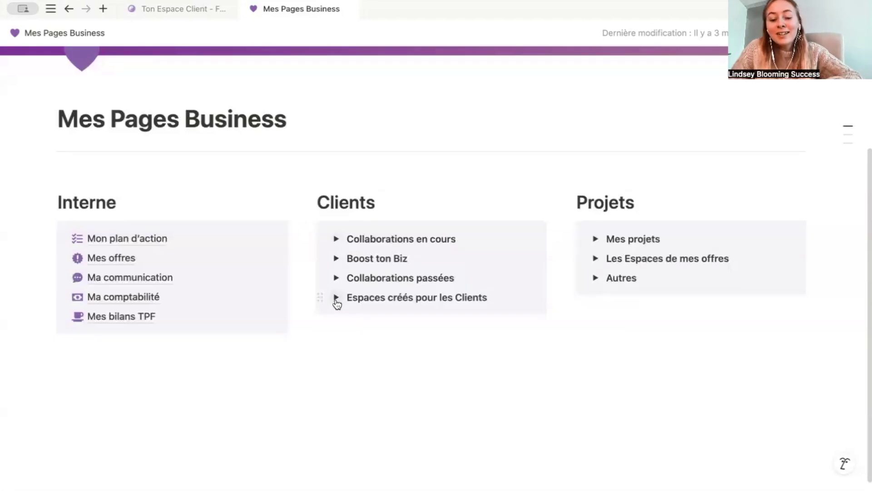
click(336, 239)
click(337, 239)
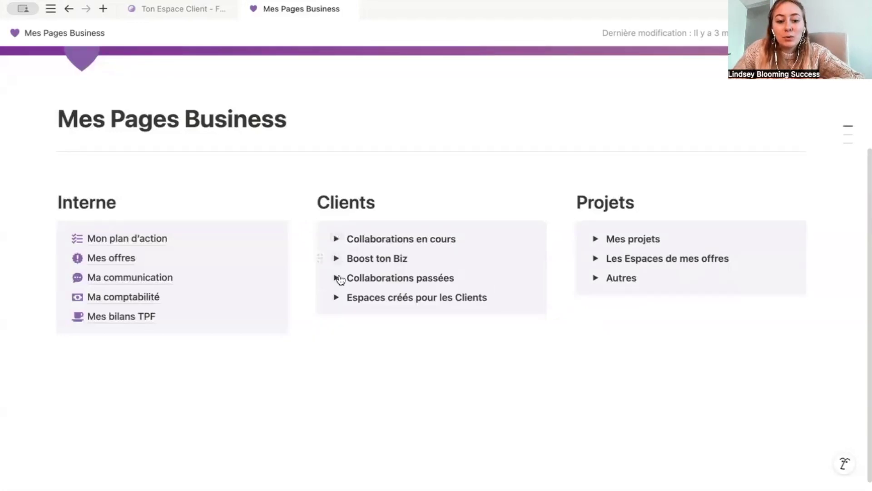
click(337, 298)
click(336, 298)
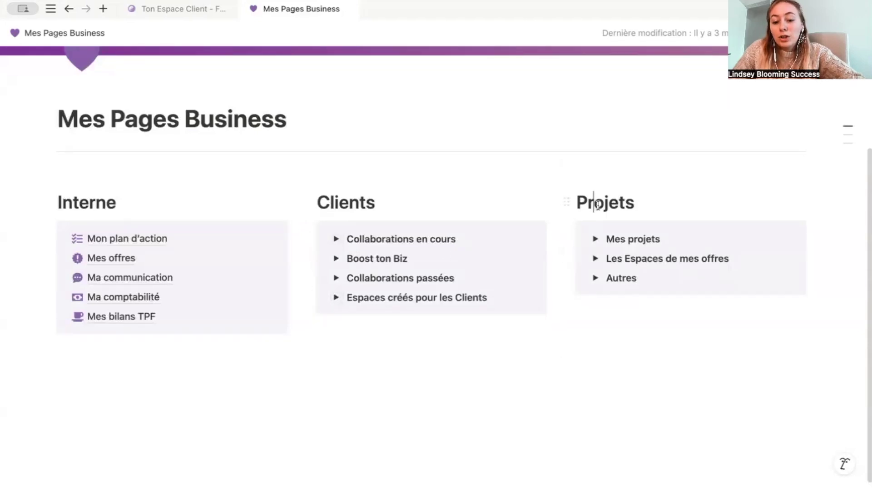
Look inside the "Les Espaces de mes offres" and "Autres" toggles in the Projets section, collapsing each again.
click(595, 258)
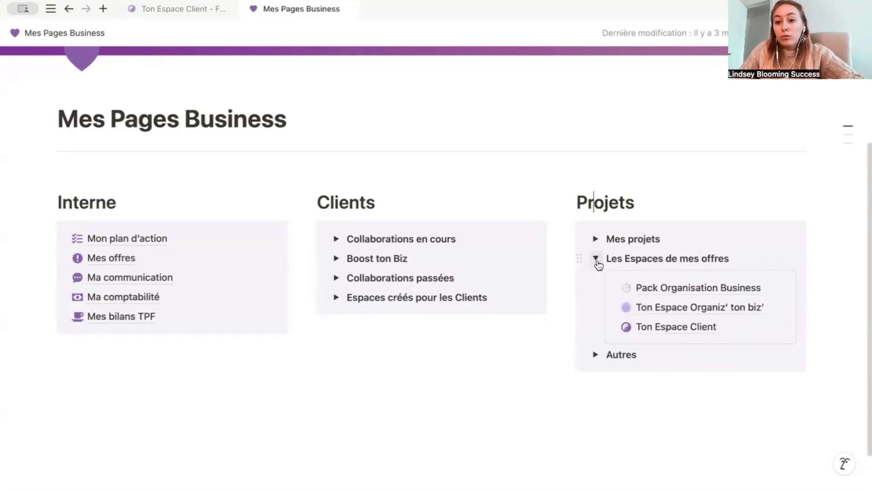
click(597, 263)
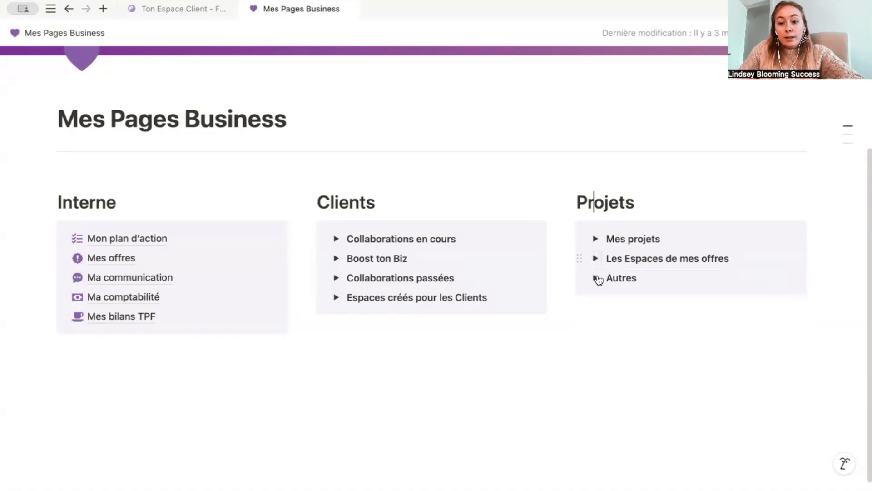
click(596, 280)
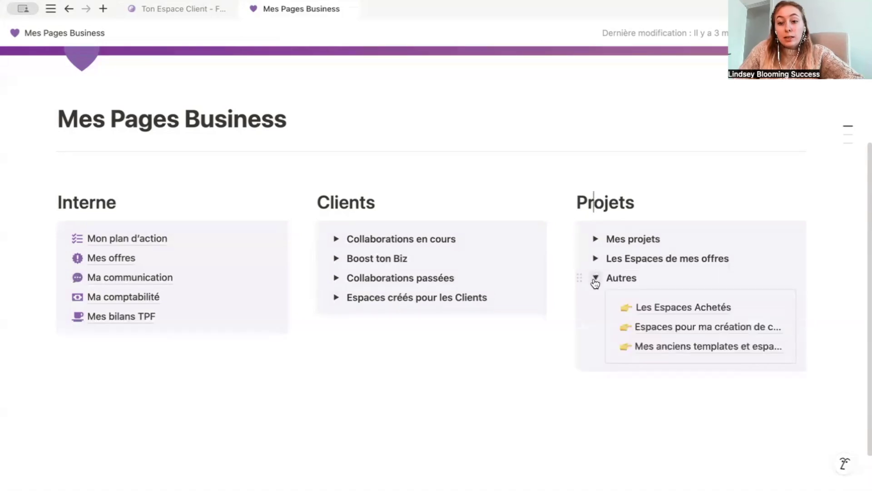
click(595, 279)
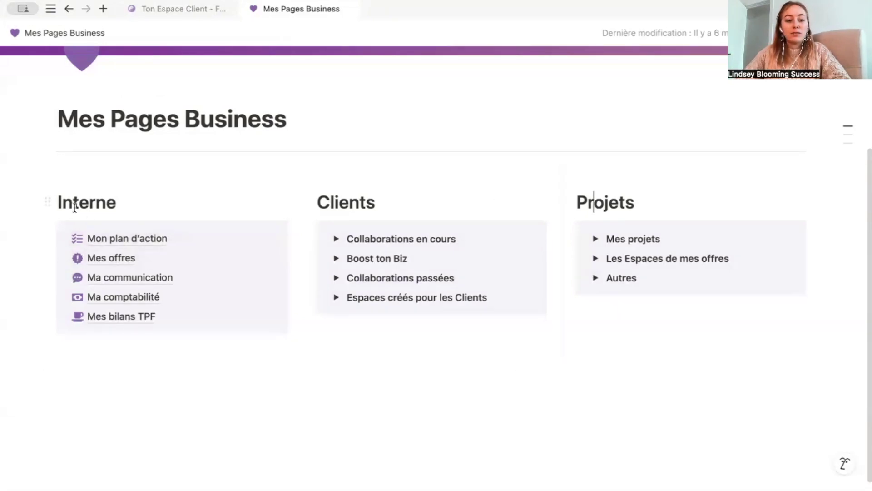
Create a new private page and switch it to full width.
click(51, 9)
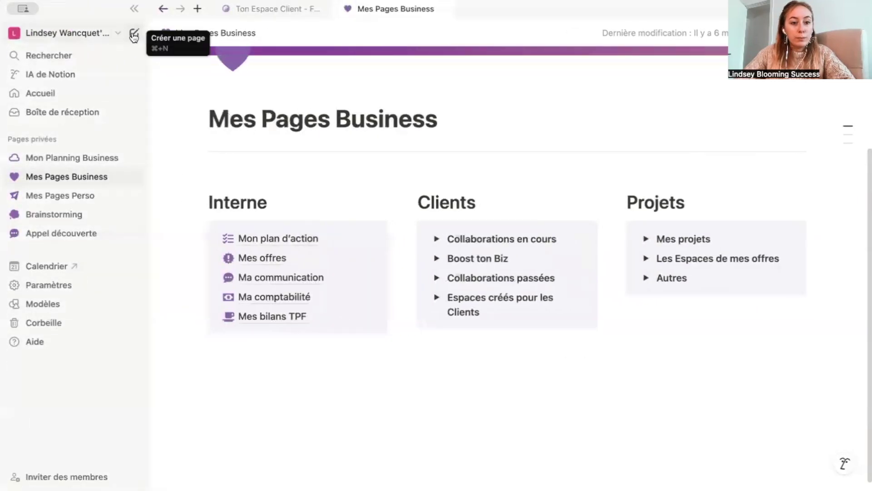
click(134, 34)
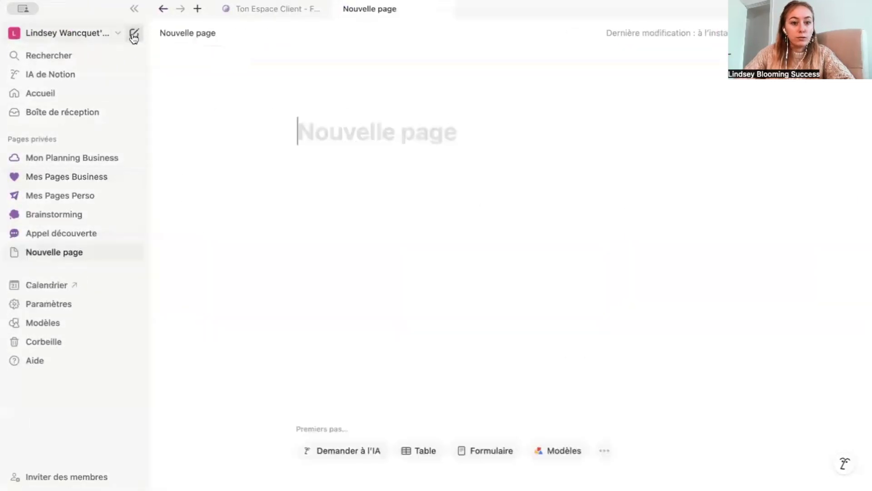
click(856, 32)
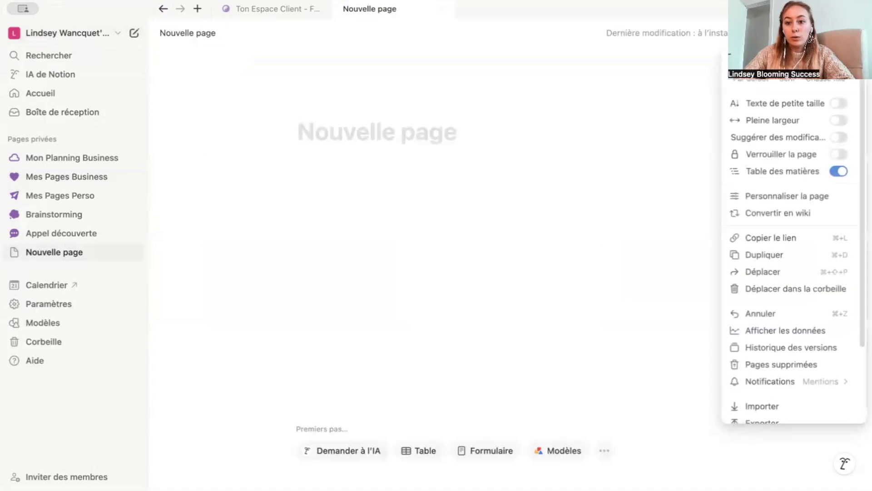
click(839, 120)
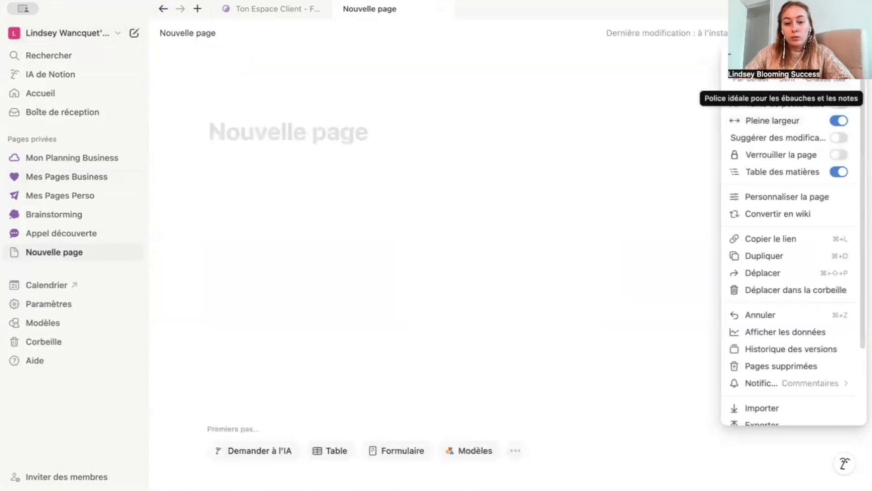
Title the new page "Mes Pages Business".
click(274, 140)
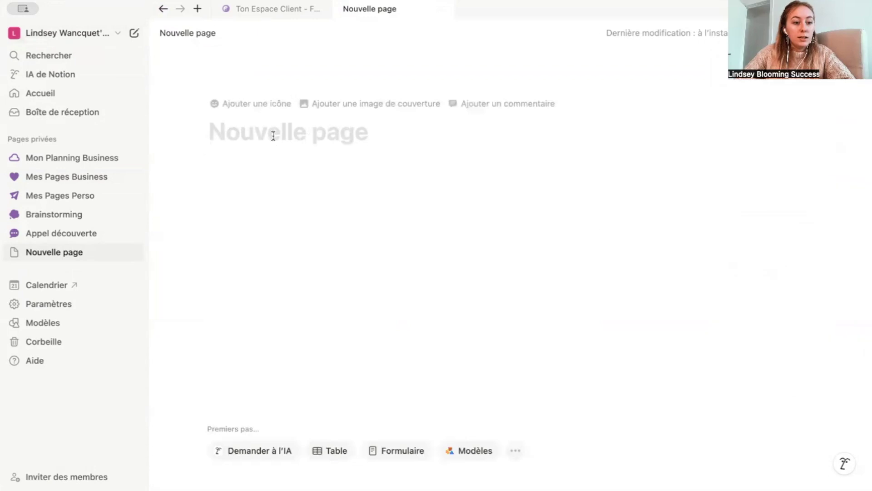
text(Mes)
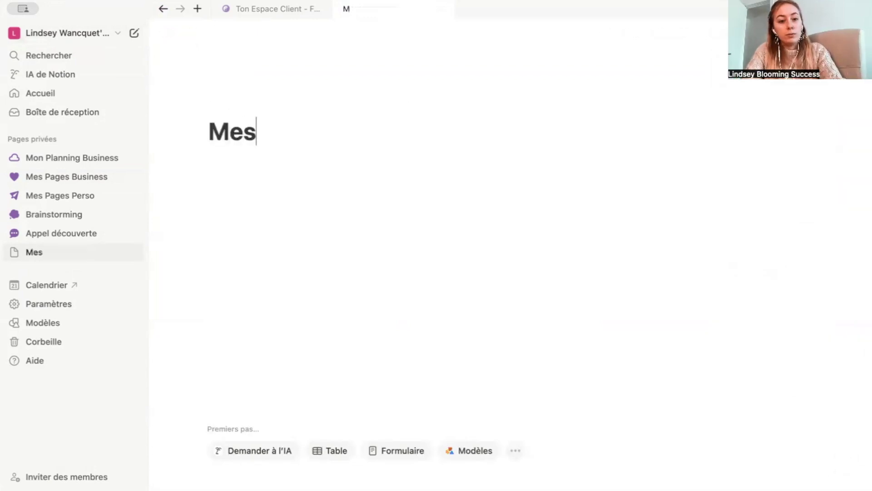
text( Pages Business)
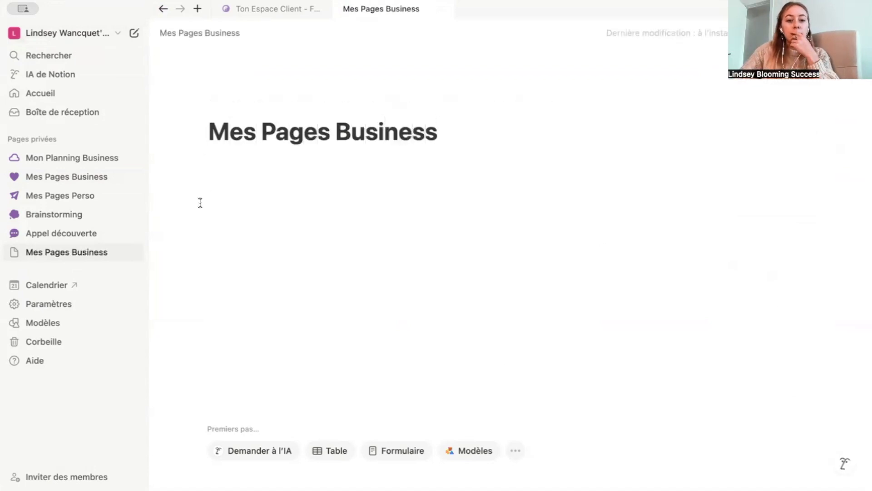
Add an icon and a cover image to the new Mes Pages Business page.
click(282, 105)
click(375, 129)
click(332, 166)
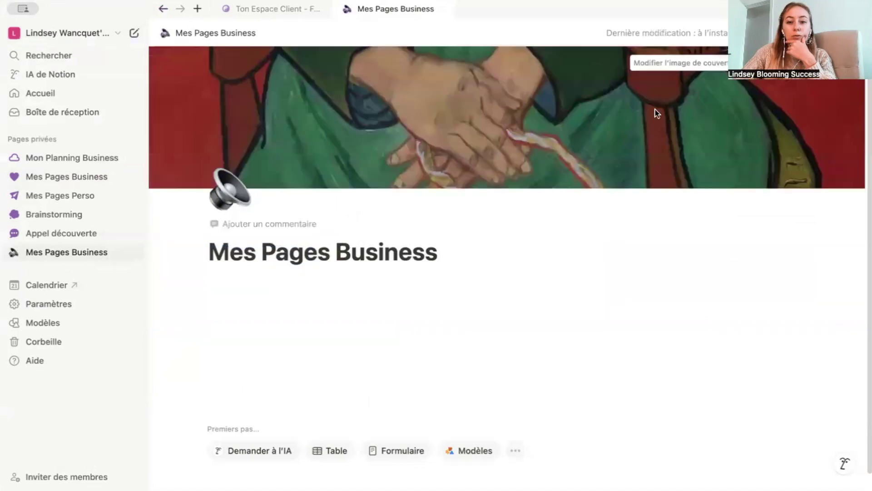
Change the page cover to the purple-to-pink gradient from the colours and gradients gallery.
mouse_move(802, 101)
click(709, 66)
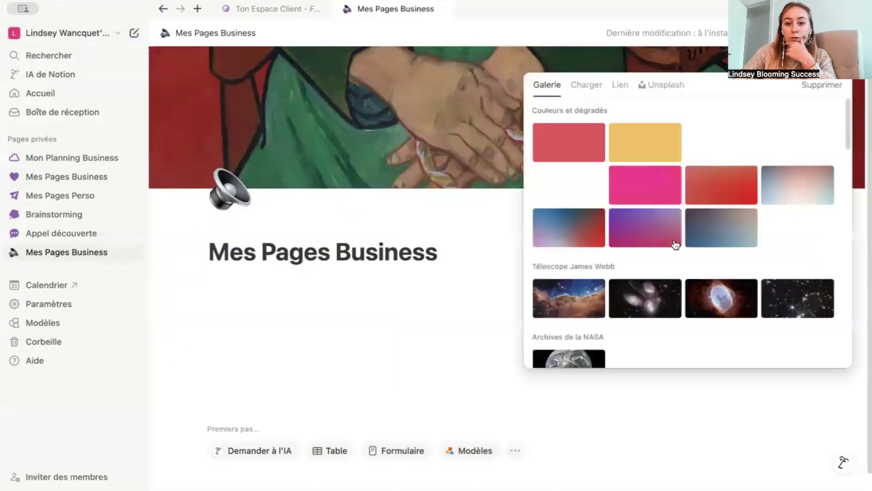
click(661, 242)
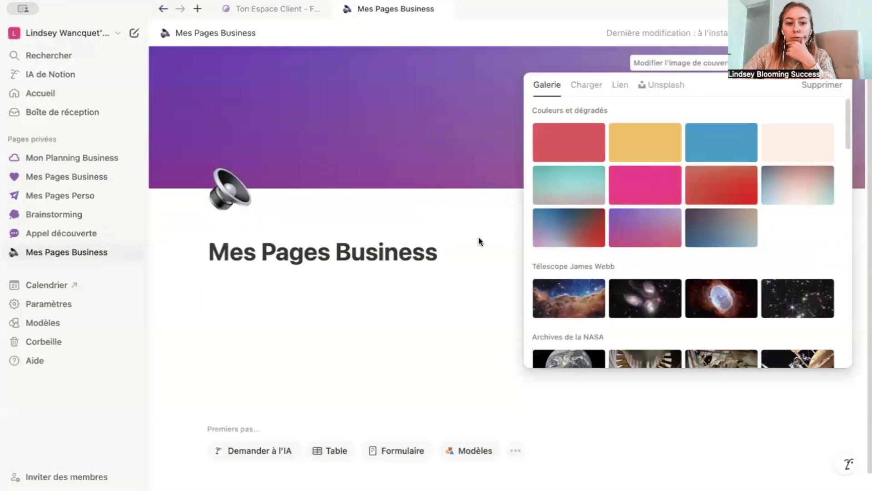
click(277, 202)
Replace the page's emoji with a purple heart icon.
click(234, 197)
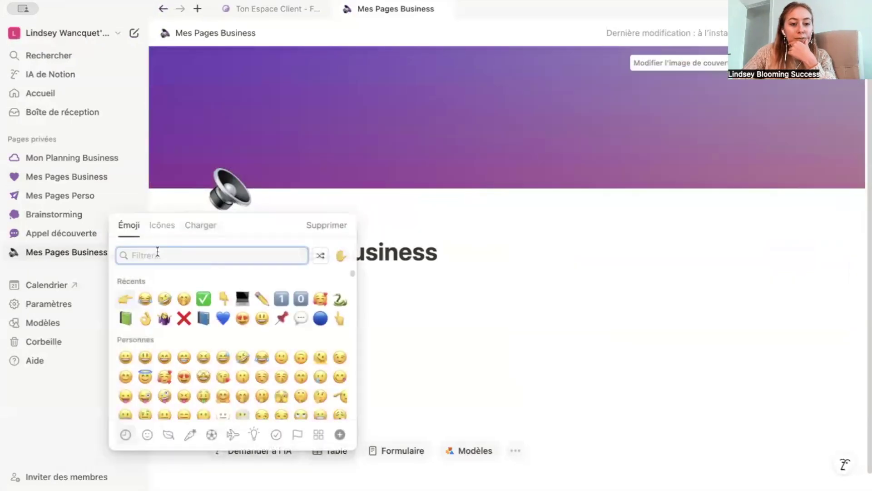
click(161, 226)
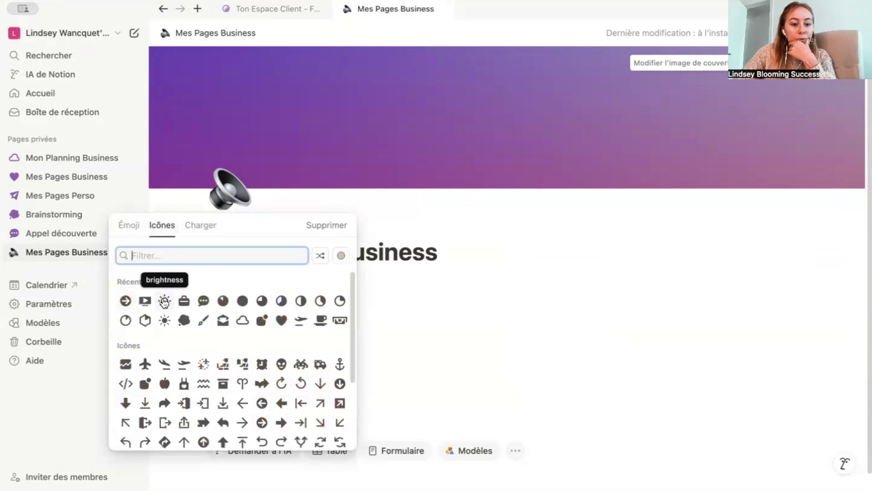
mouse_move(279, 321)
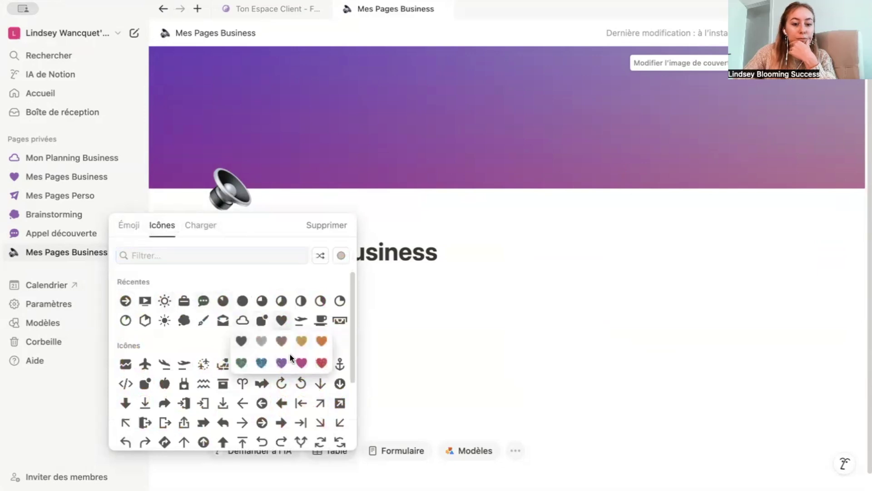
click(280, 361)
Try the page's heart icon in dark grey and in pink.
click(245, 189)
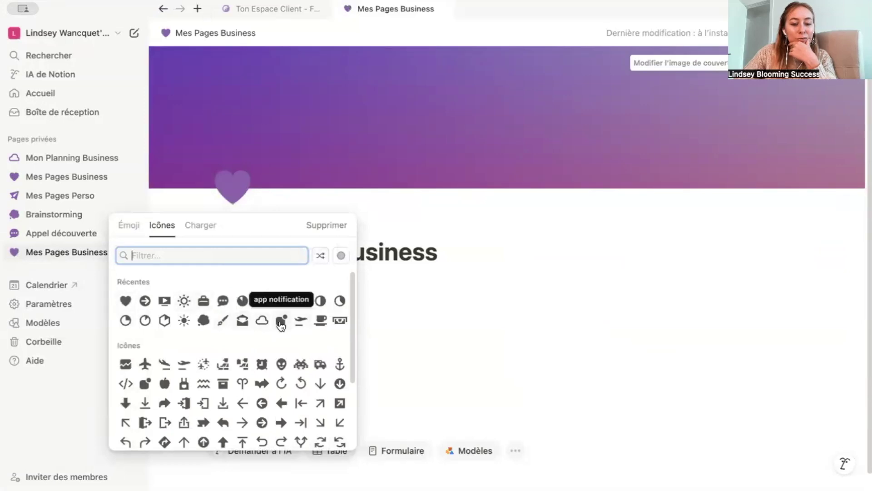
click(130, 302)
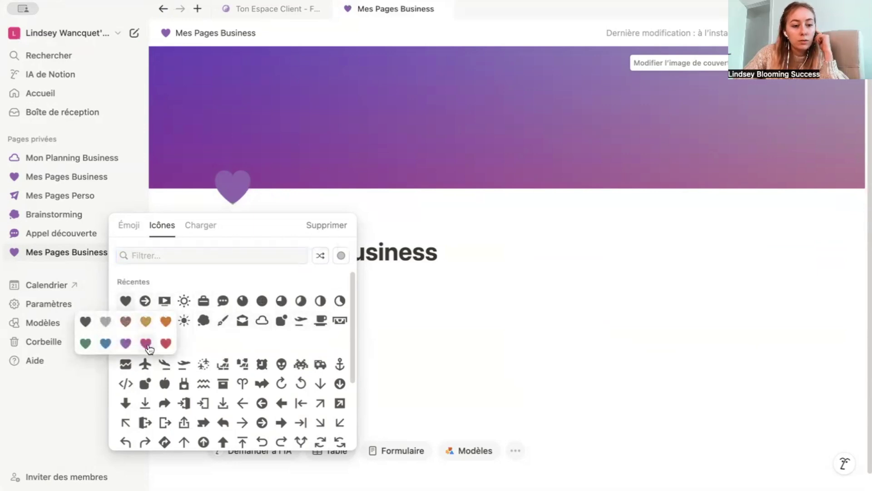
click(85, 321)
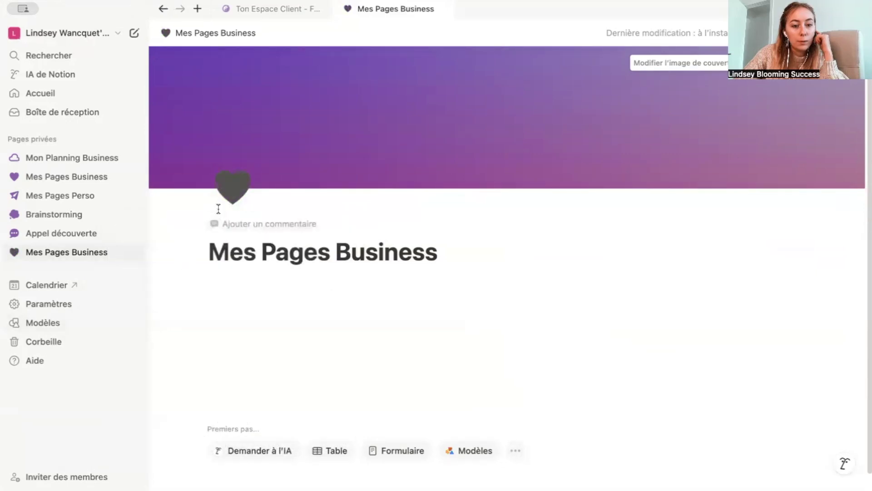
click(230, 193)
click(126, 298)
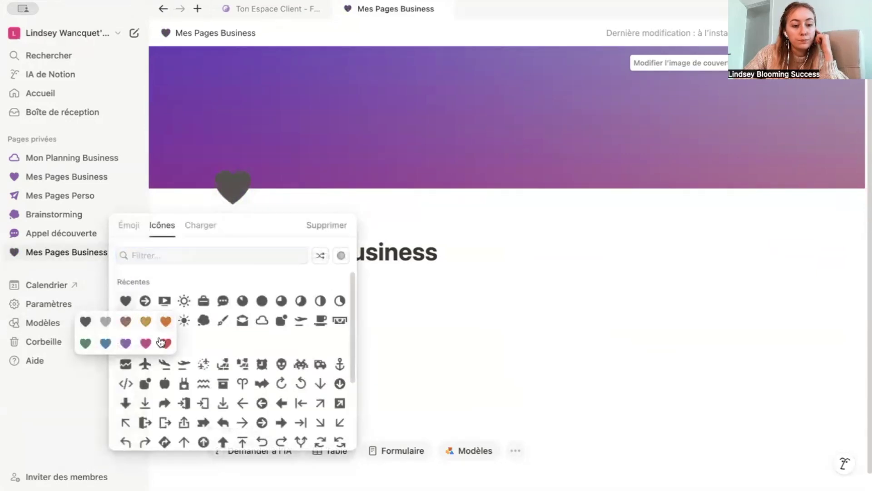
click(150, 348)
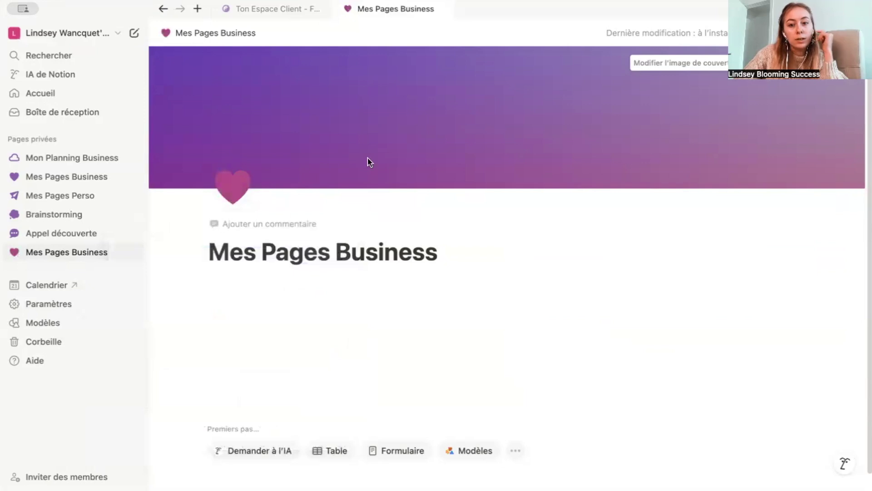
Change the page cover to the teal-to-pink gradient from the colours and gradients gallery.
click(680, 64)
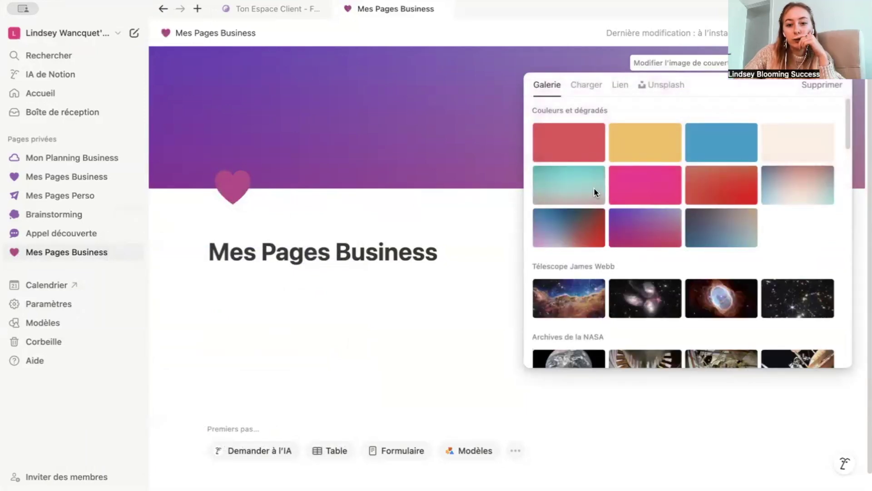
click(585, 198)
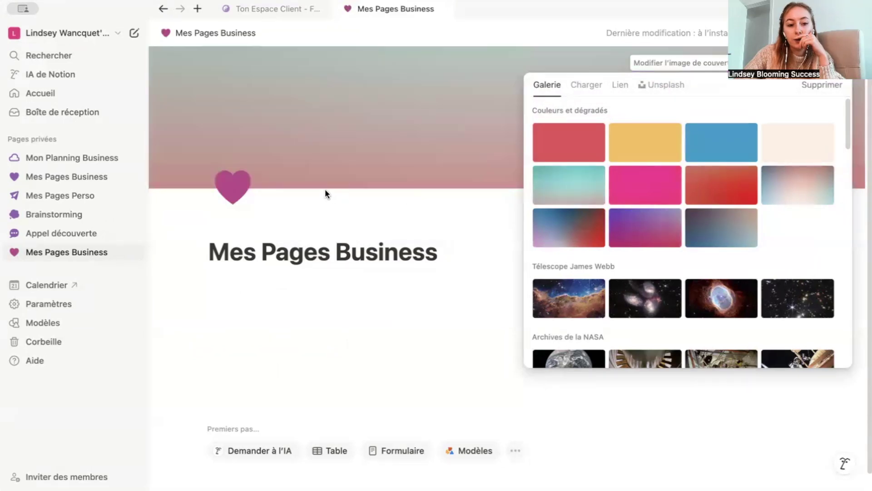
click(233, 194)
Set the page's heart icon to purple.
click(233, 193)
mouse_move(125, 303)
click(132, 344)
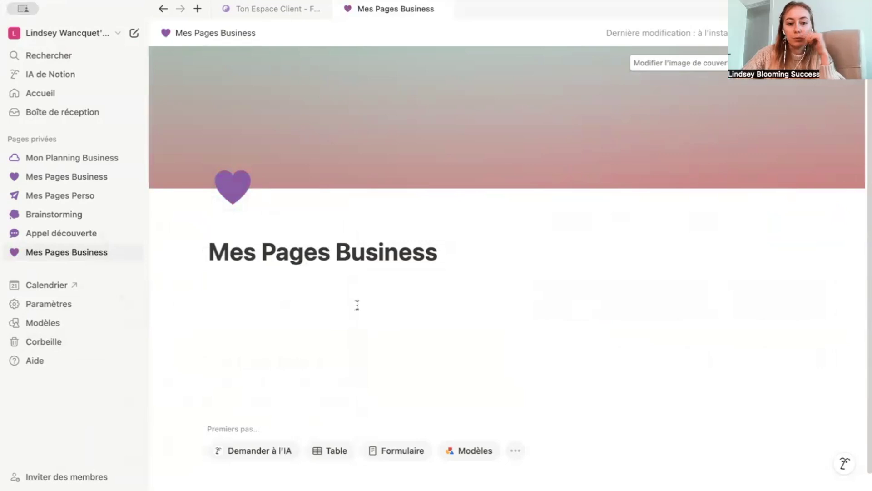
Check the layout of the original Mes Pages Business page and return to the new, empty one.
click(358, 305)
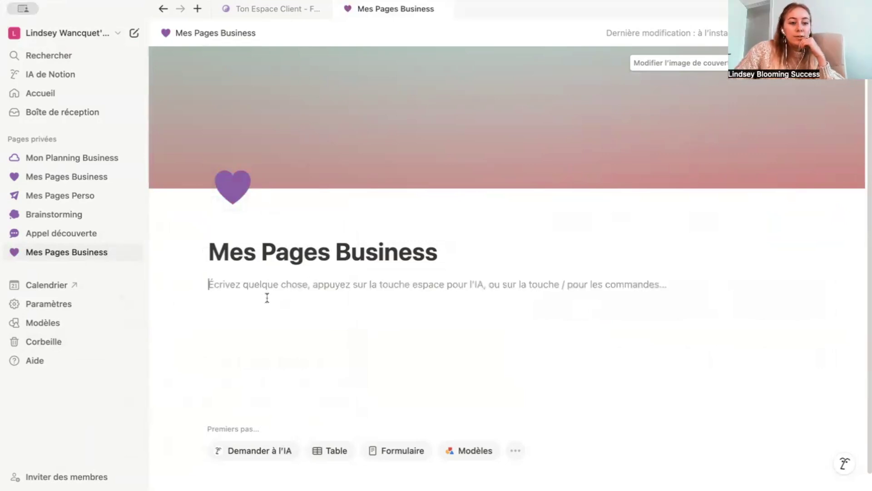
click(76, 178)
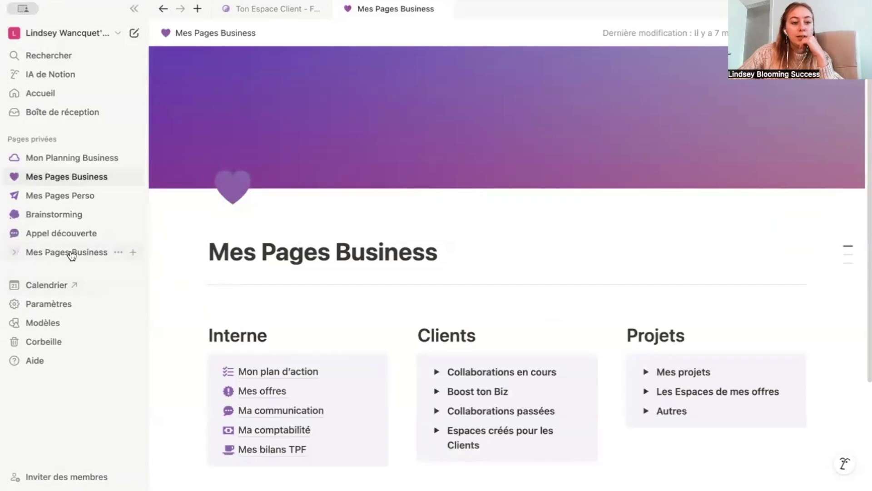
click(71, 256)
Insert a divider (Séparateur) block directly beneath the title of the new Mes Pages Business page.
click(245, 289)
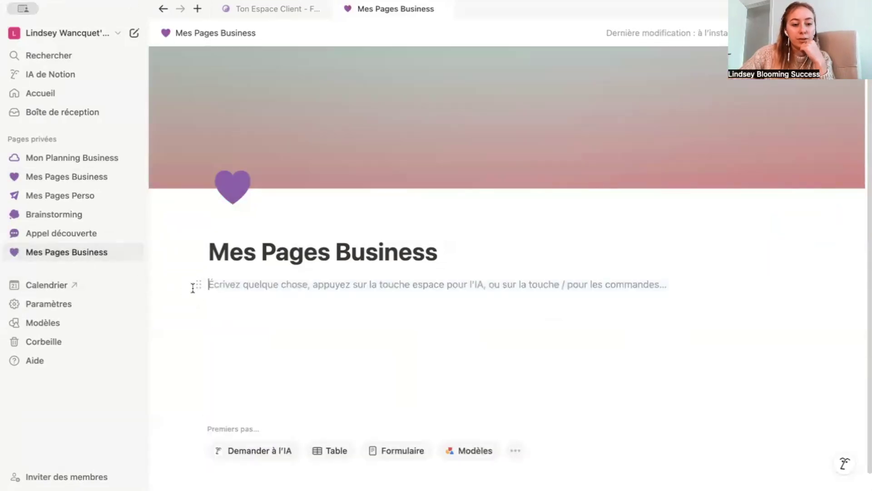
text(/)
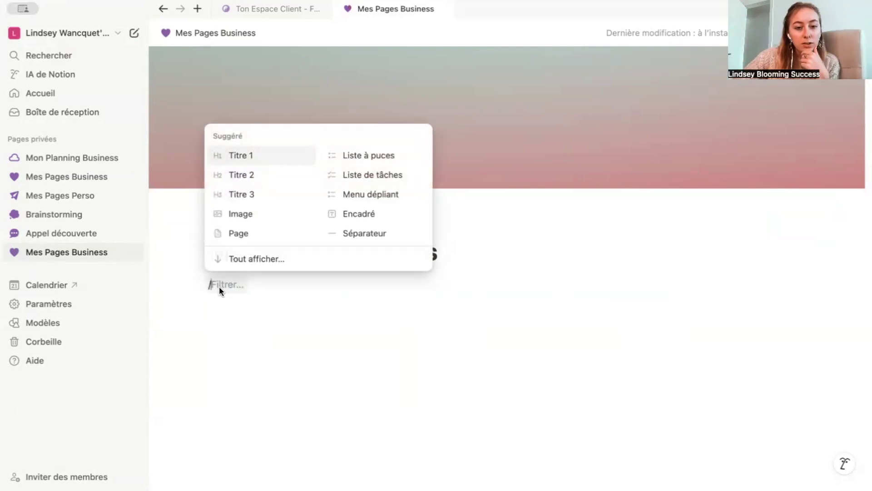
click(247, 259)
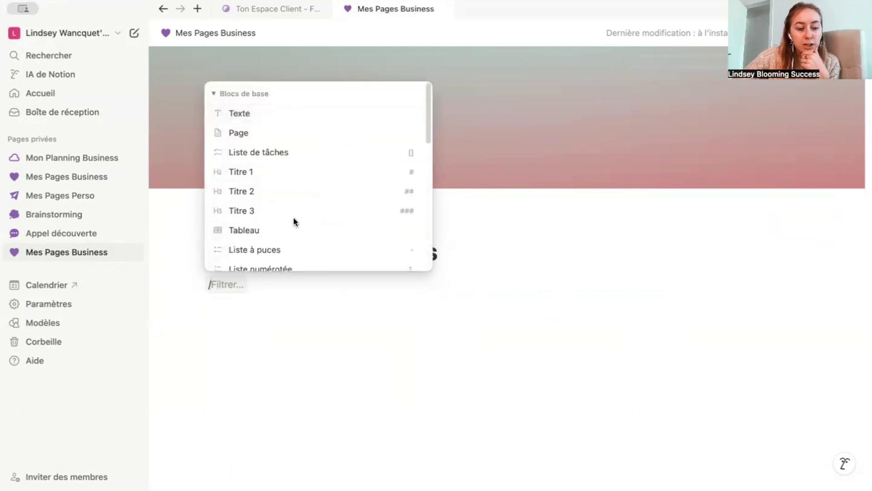
scroll(294, 223, down, 5)
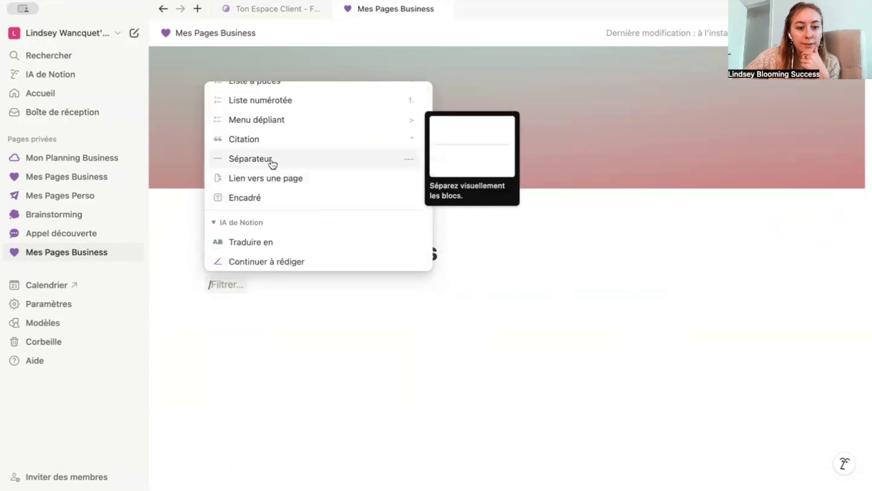
click(285, 163)
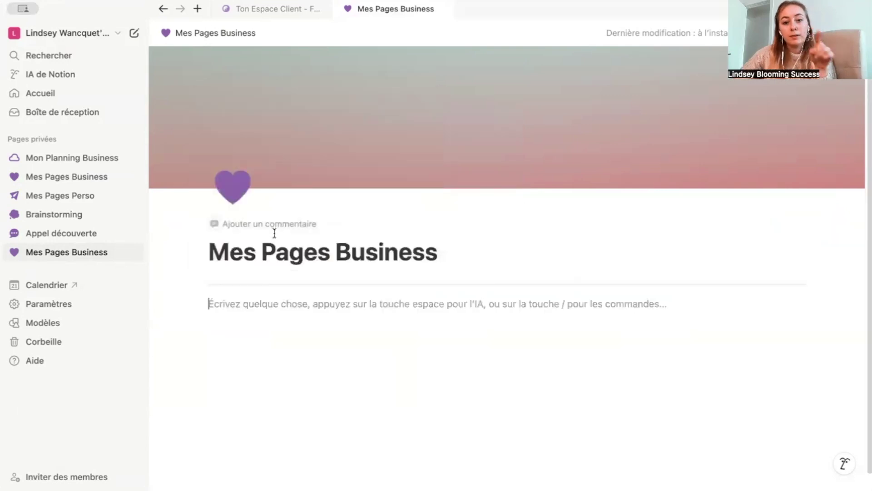
text(/sep)
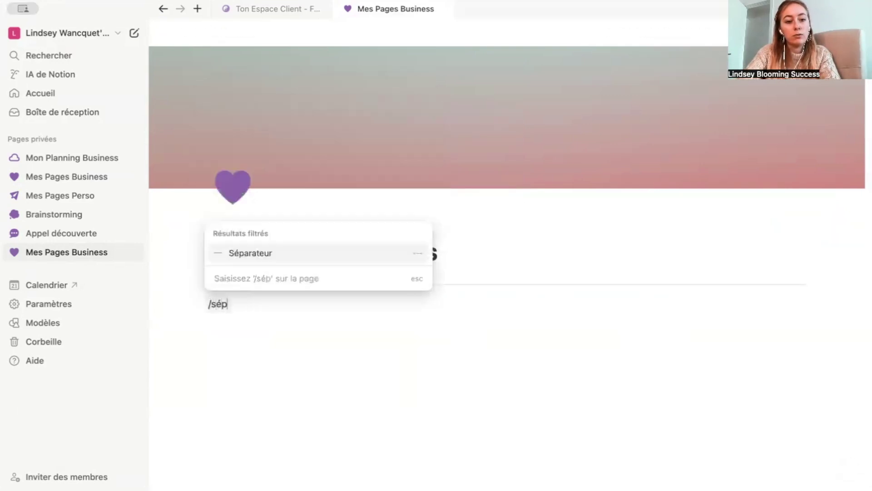
key(BackSpace)
key(BackSpace)
key(BackSpace)
key(BackSpace)
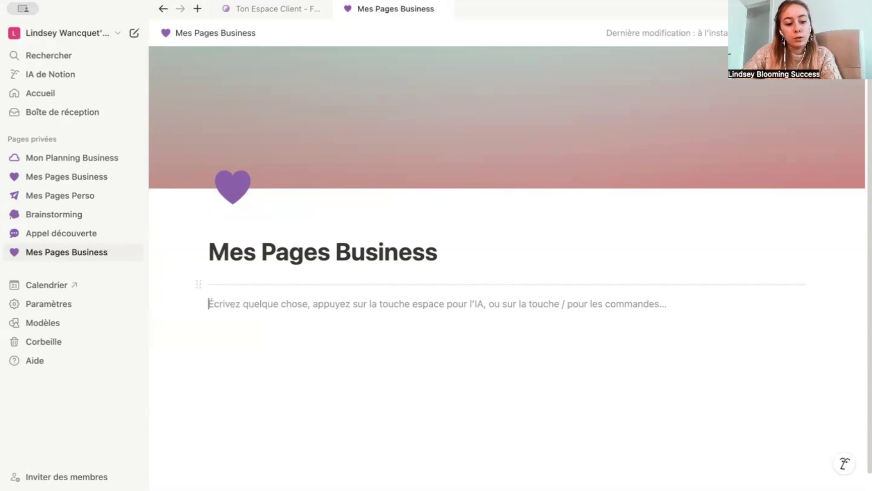
text(/)
key(Escape)
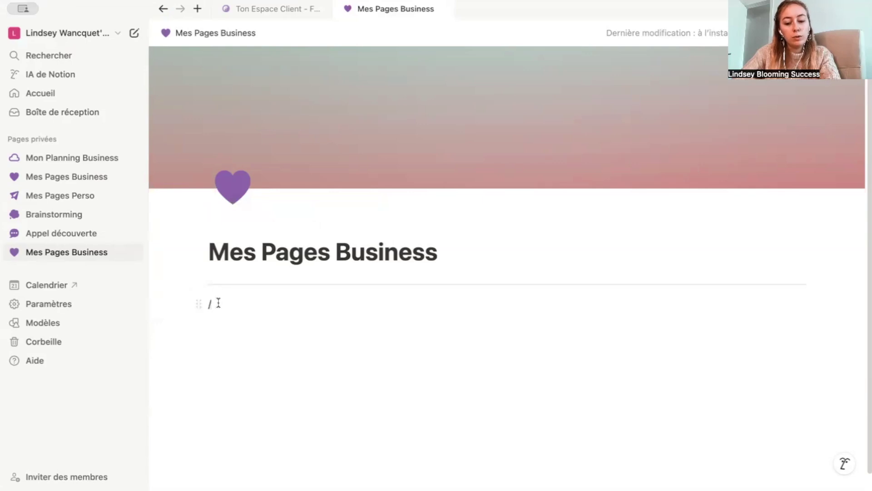
key(BackSpace)
Insert a 3 colonnes layout below the divider and check each of its columns.
text(/3)
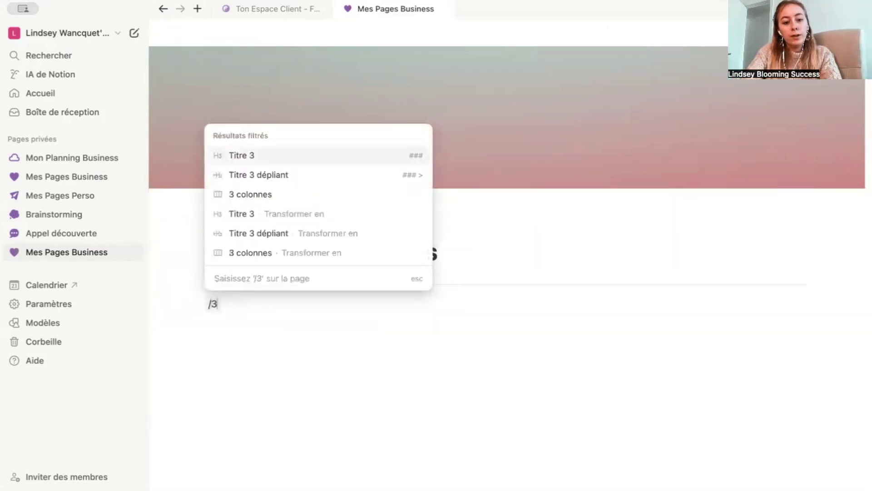
click(240, 202)
click(477, 318)
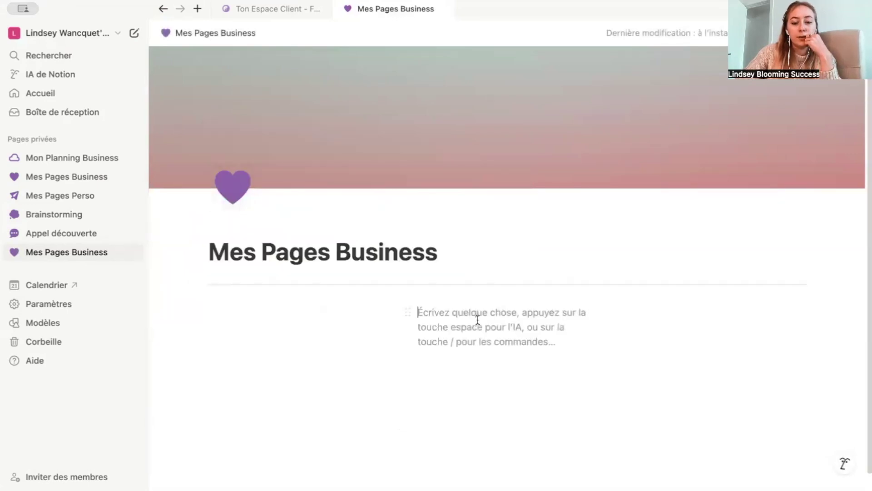
click(680, 315)
click(319, 328)
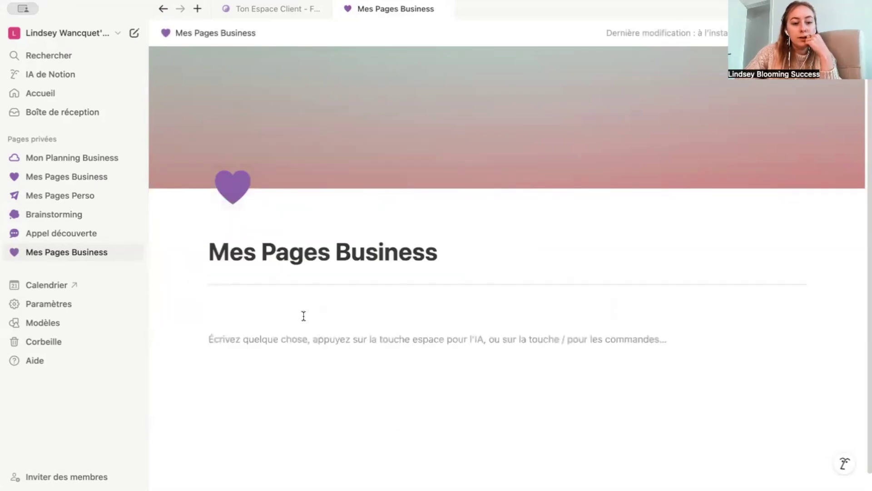
Close the Ton Espace Client tab and open the original Mes Pages Business page in a new tab for reference.
click(68, 178)
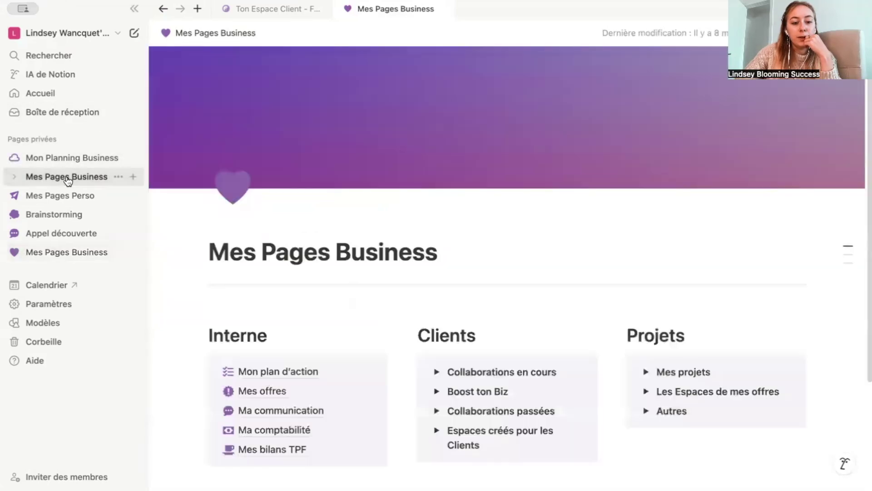
click(70, 251)
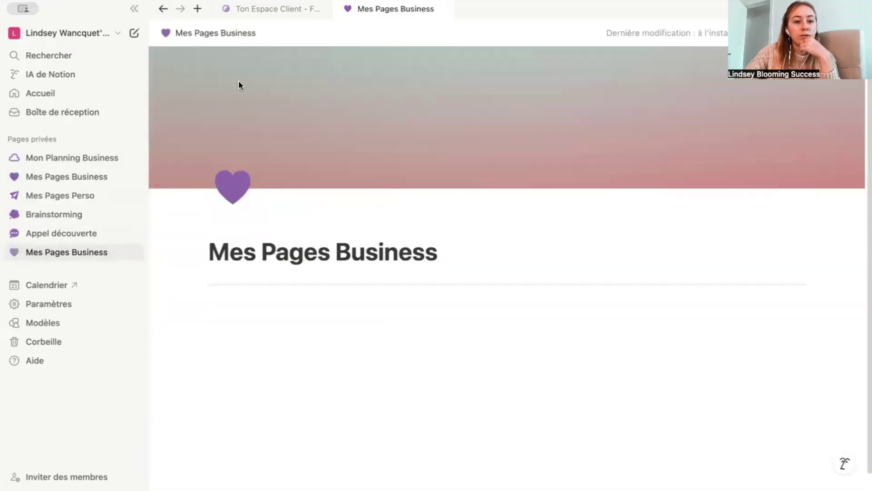
click(321, 9)
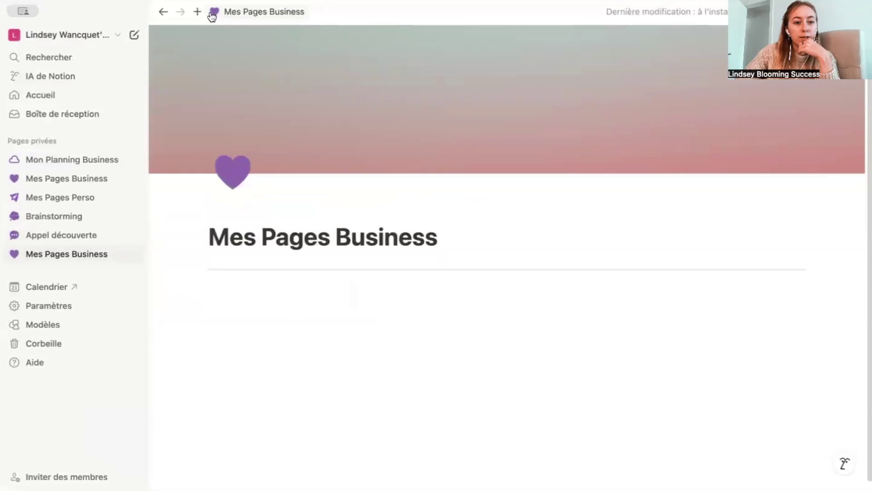
click(198, 9)
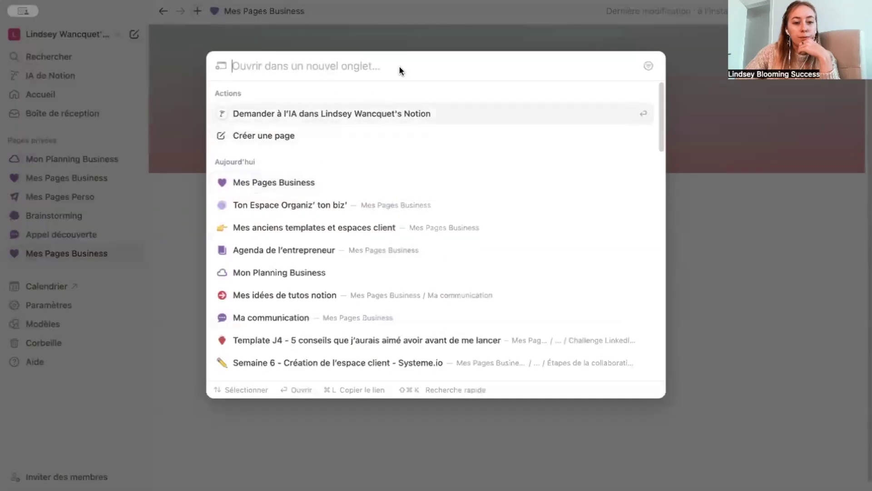
click(296, 182)
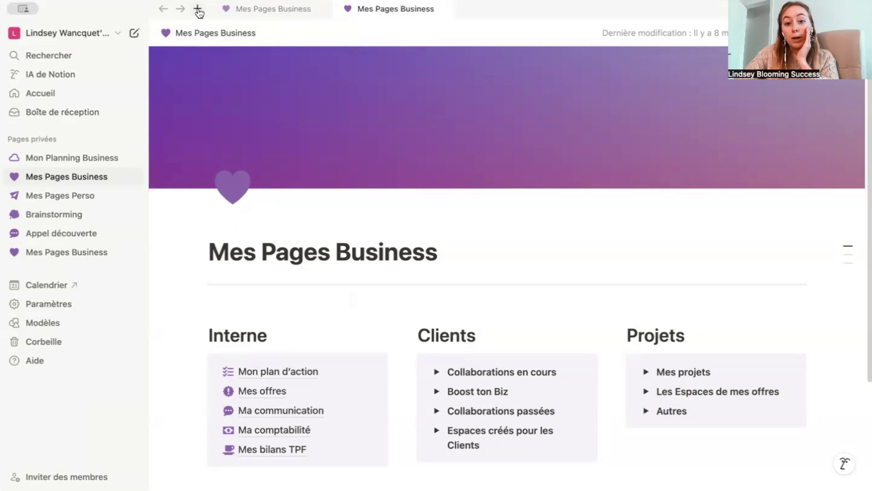
Return to the new page and add a Titre 1 heading reading "Interne" in the first column.
click(242, 13)
click(236, 323)
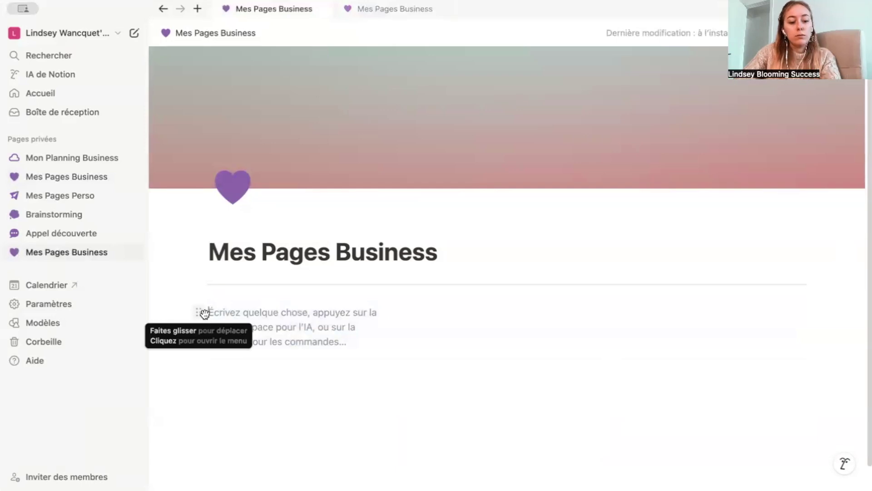
text(/ti)
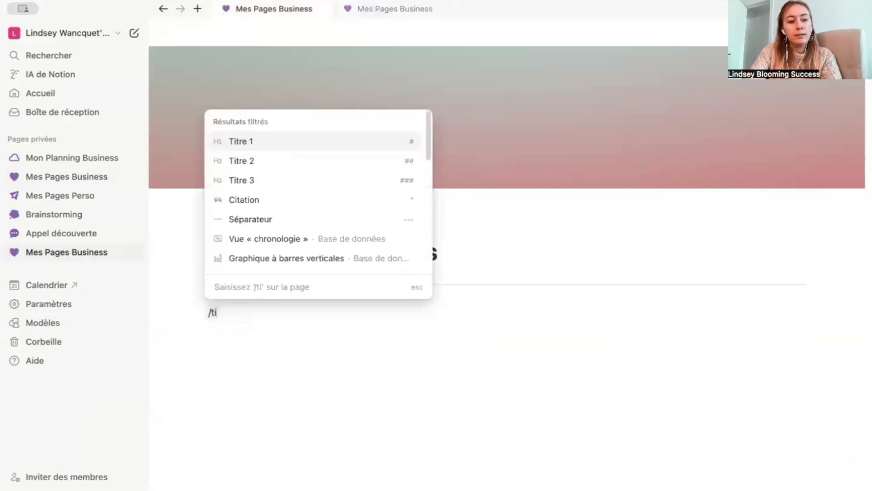
click(248, 145)
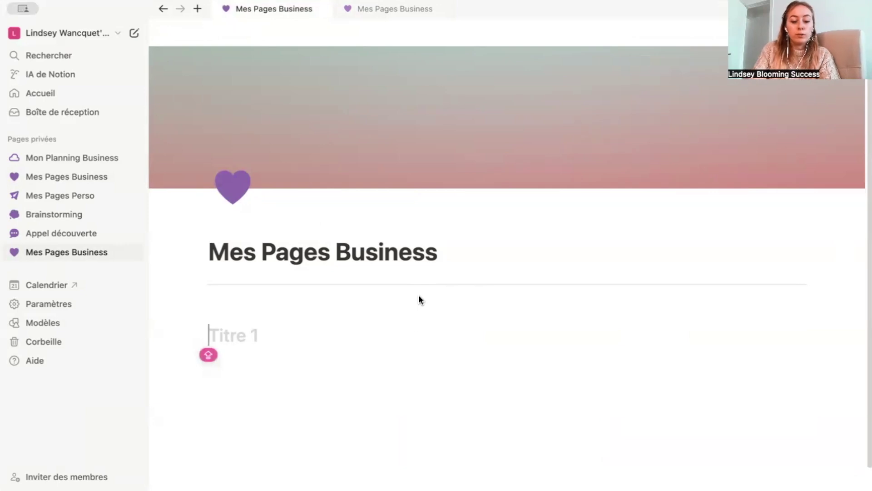
text(Interne)
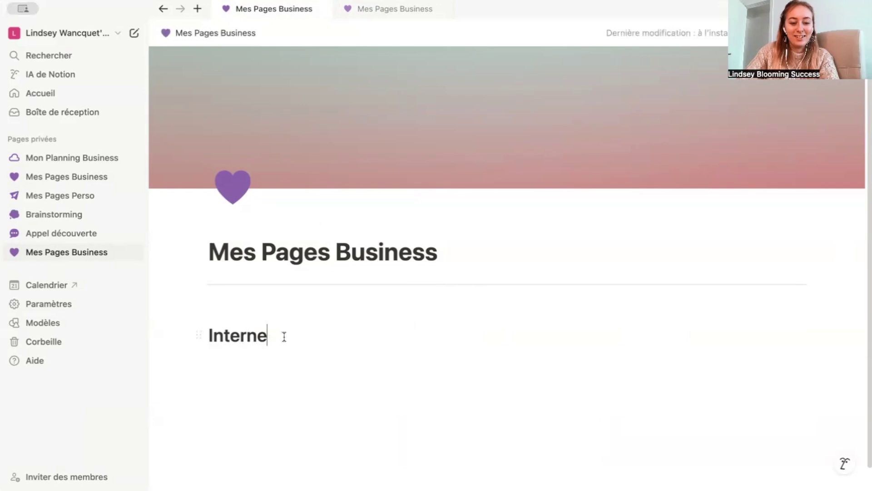
Copy the Interne heading into the second column and change its text to "Clients".
click(196, 337)
key(Escape)
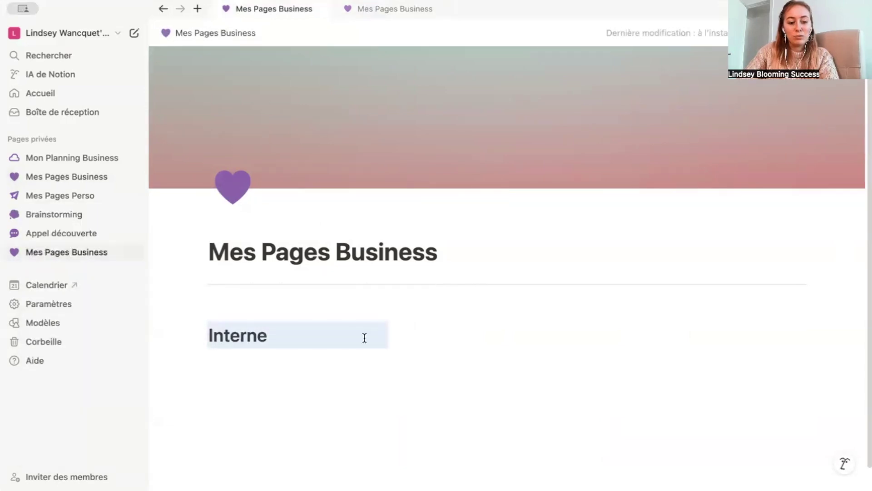
click(445, 334)
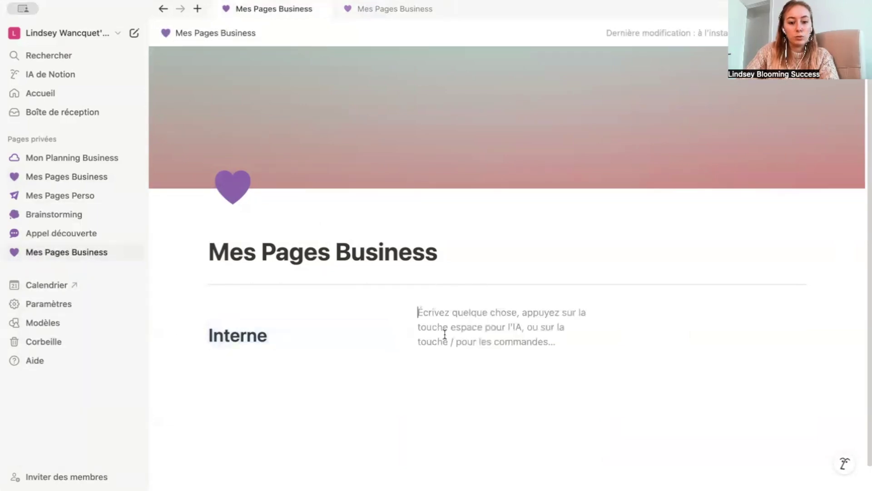
text(Interne)
double_click(450, 336)
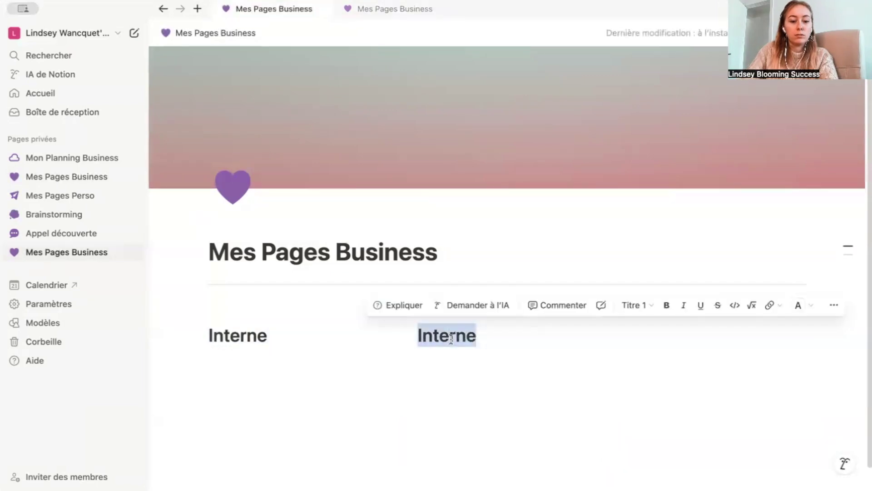
key(shift)
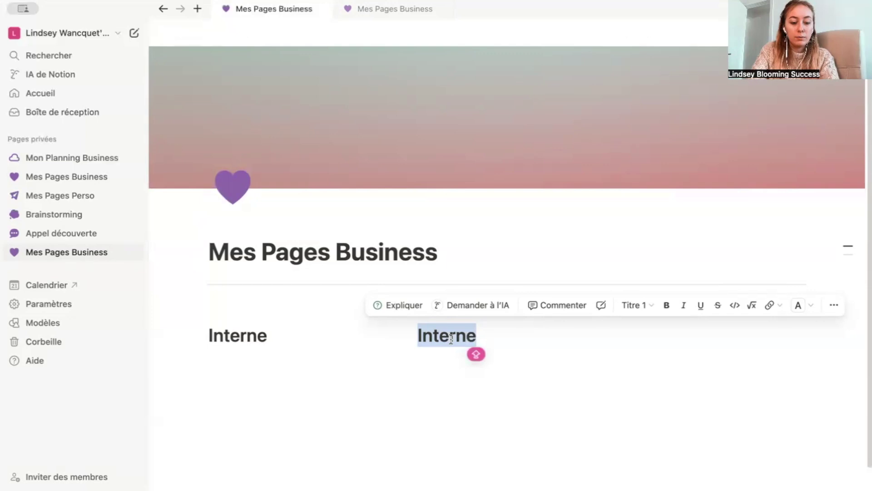
text(Clients)
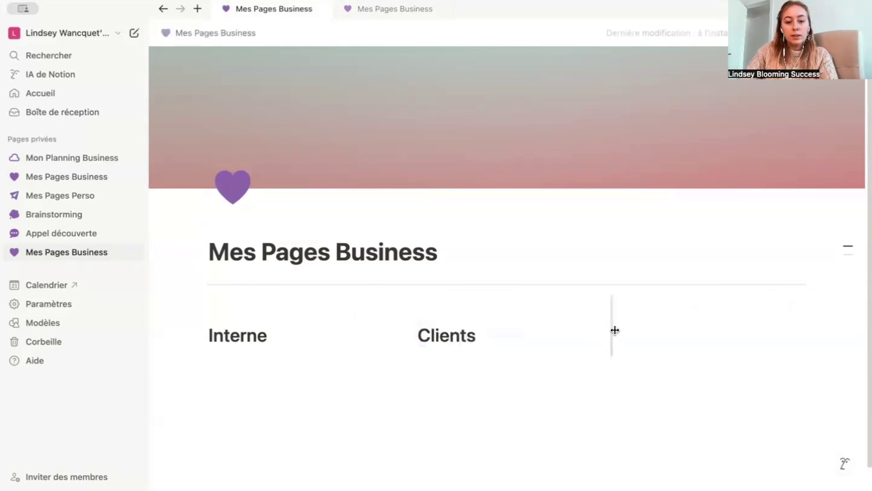
Paste the Interne heading into the third column and change its text to "Projets".
click(626, 334)
text(Interne)
key(shift+Home)
text(p)
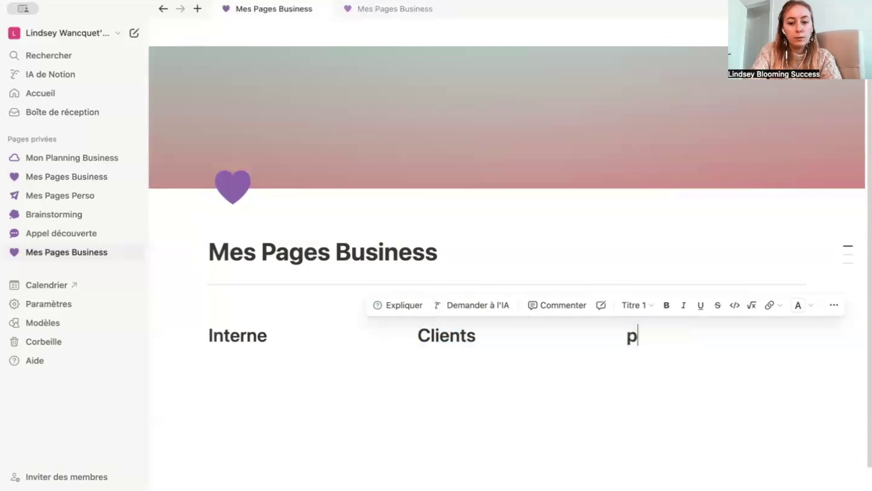
key(BackSpace)
text(Projets)
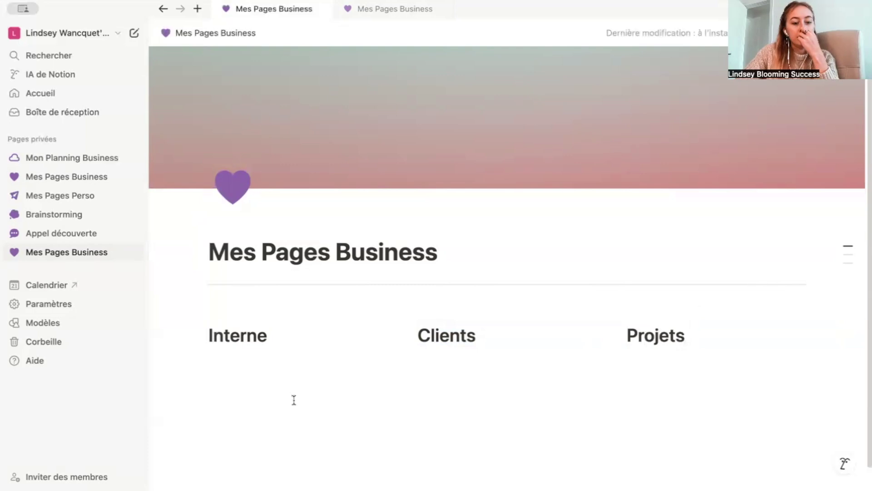
Compare with the original page, insert a callout (Encadré) below the columns, and move it under the Interne heading.
click(257, 380)
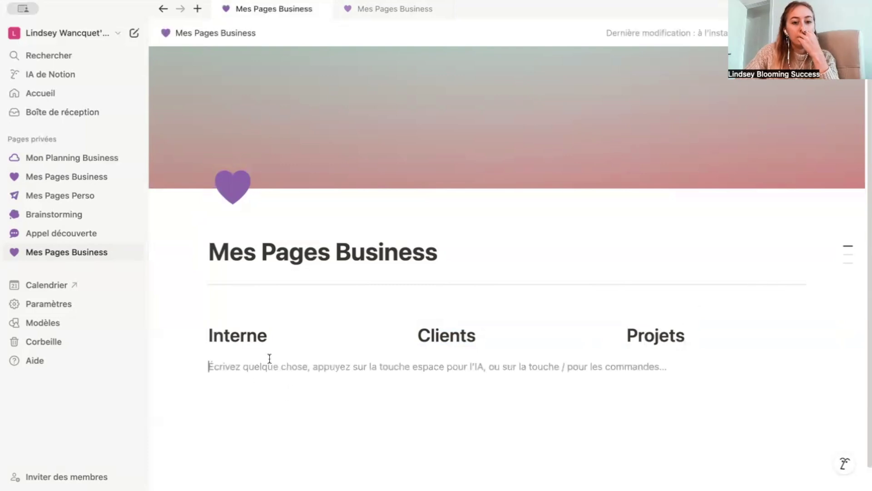
click(396, 8)
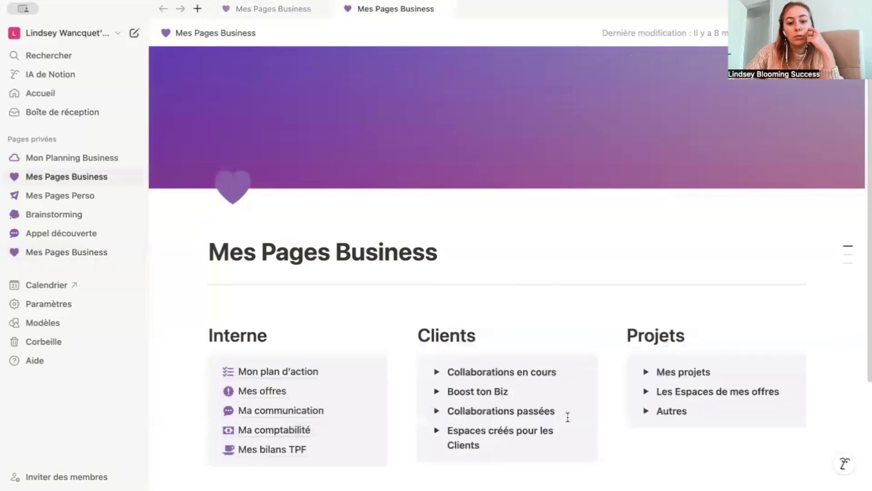
click(245, 6)
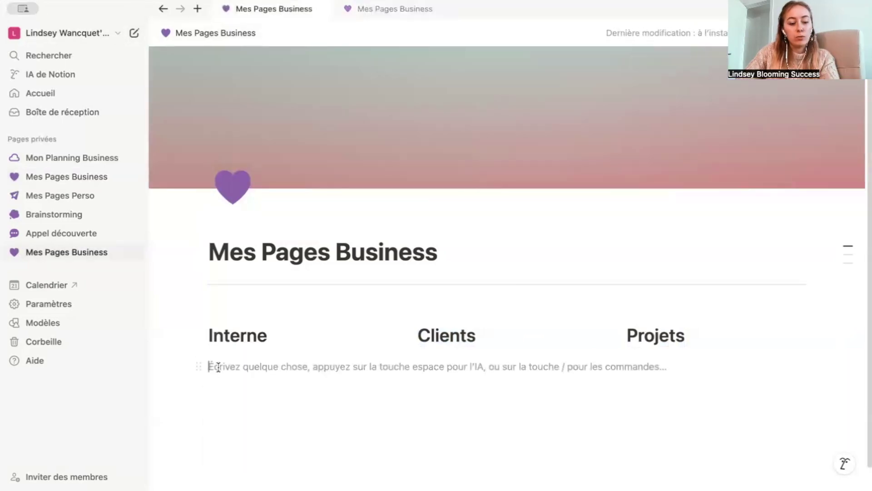
text(/enc)
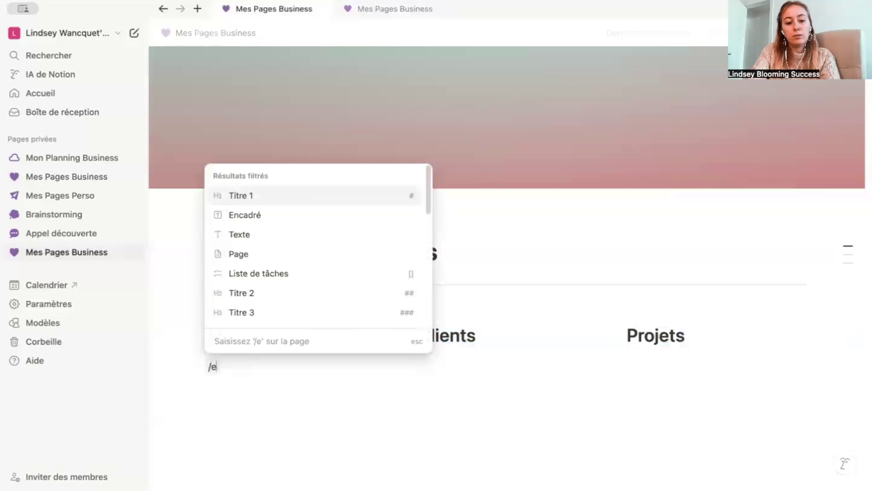
click(255, 219)
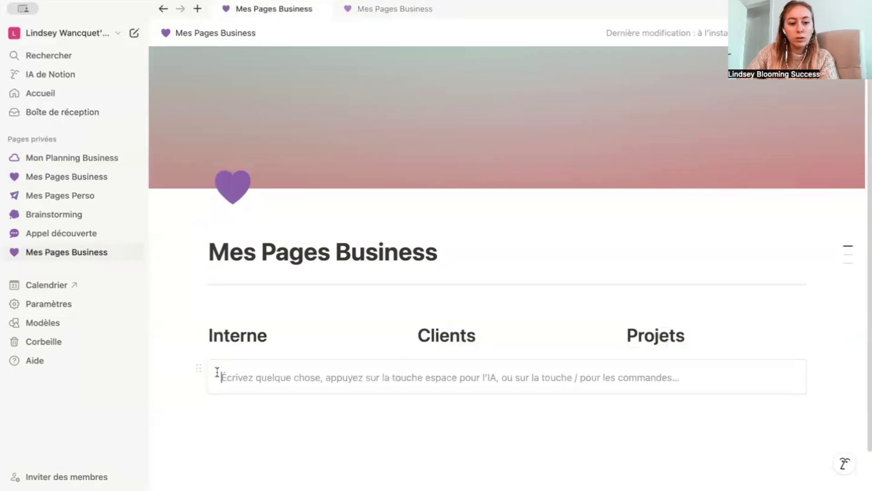
drag(200, 368, 216, 351)
Set the background colour of the callout under the Interne heading to Fond violet.
click(199, 364)
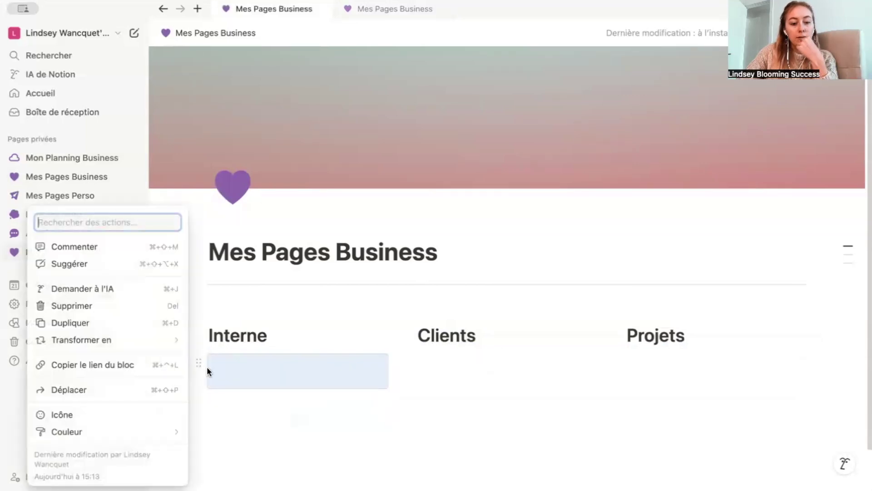
mouse_move(131, 433)
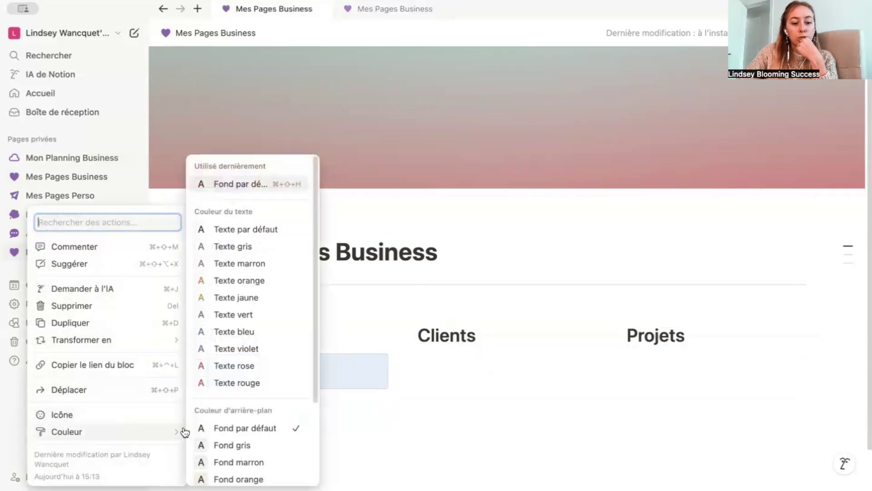
scroll(241, 422, down, 5)
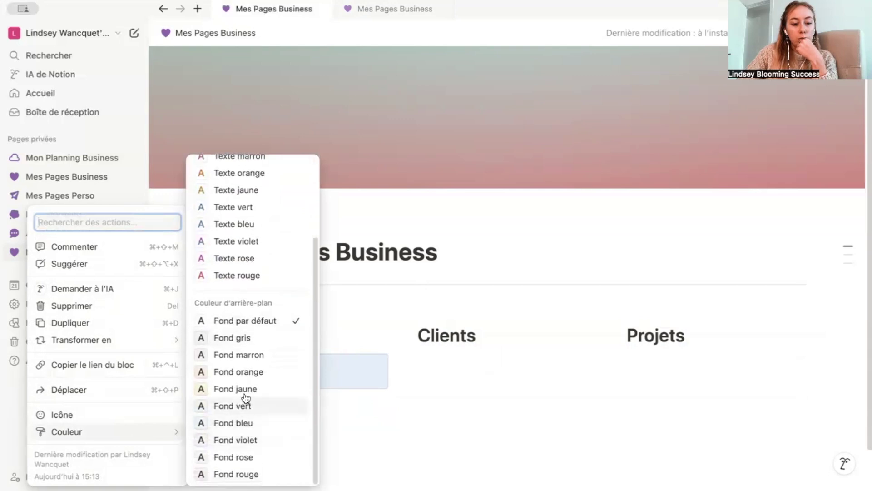
click(247, 439)
click(229, 369)
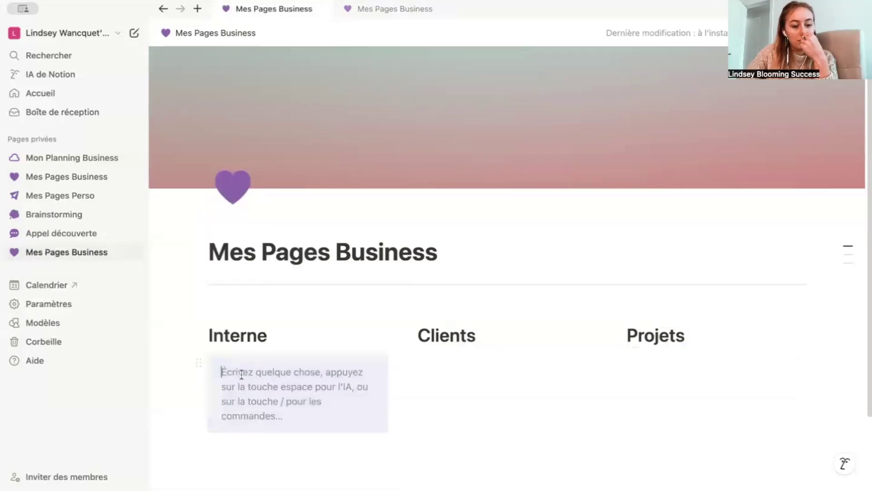
Add a violet speech-bubble icon to the Interne callout.
click(199, 364)
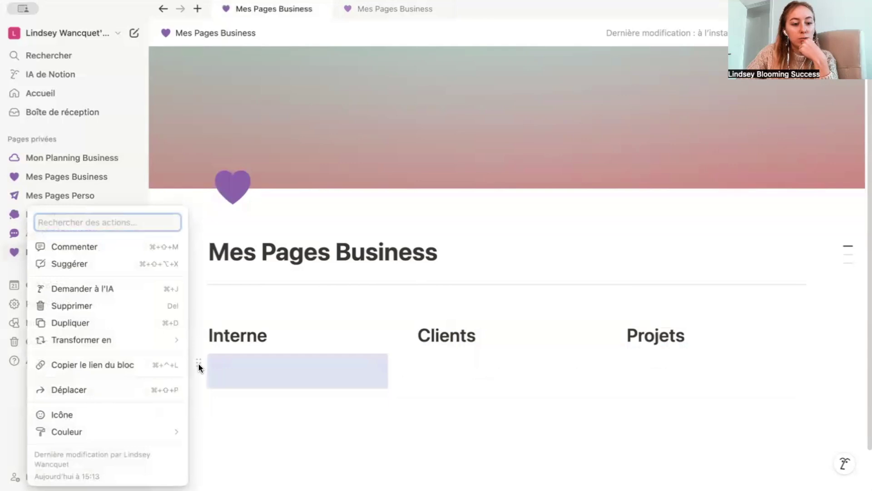
click(104, 415)
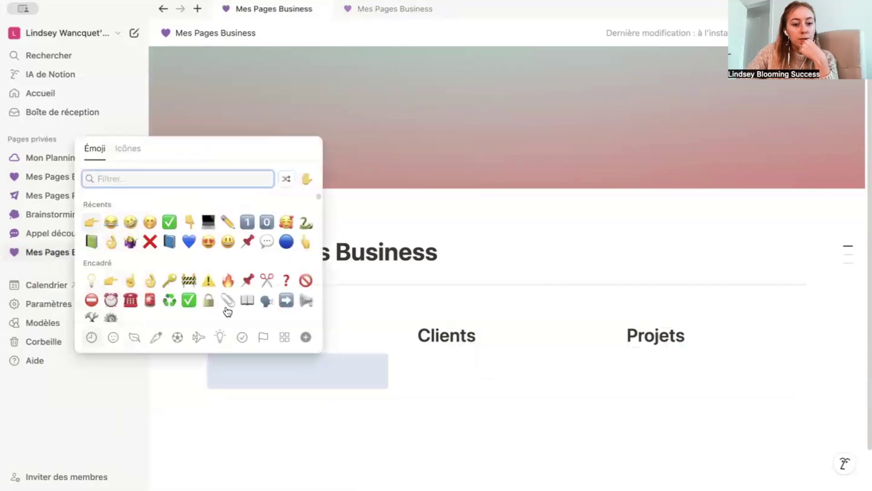
click(127, 150)
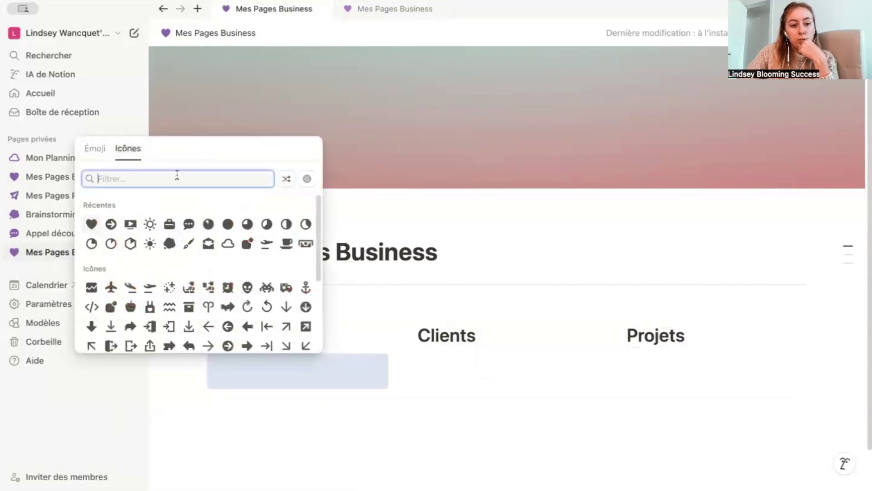
mouse_move(189, 224)
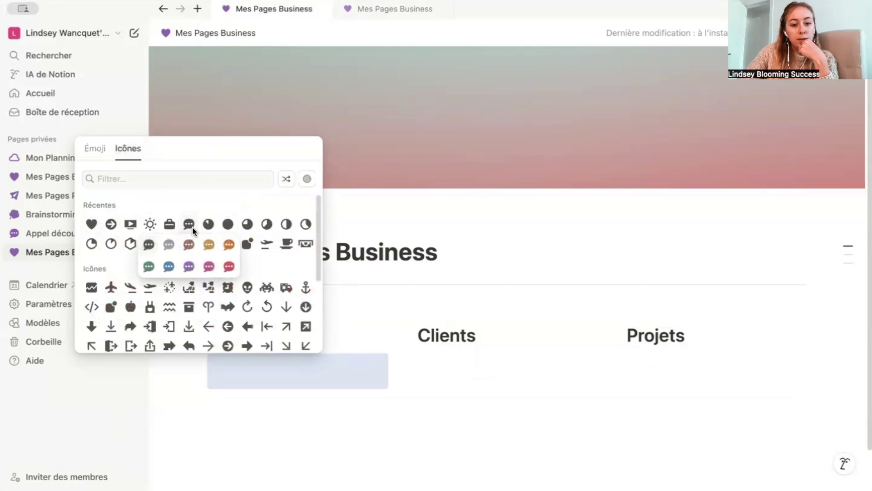
click(189, 267)
Remove the speech-bubble icon from the Interne callout and return to its empty text line.
click(284, 400)
click(224, 369)
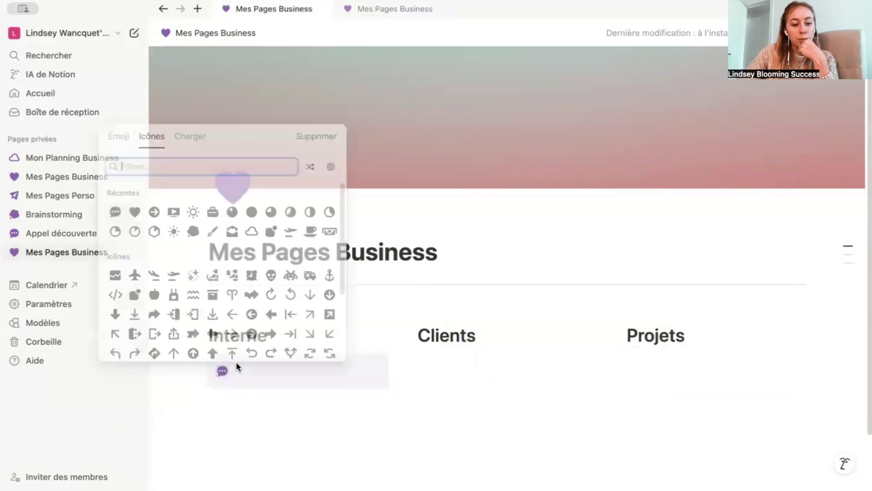
click(311, 138)
click(231, 370)
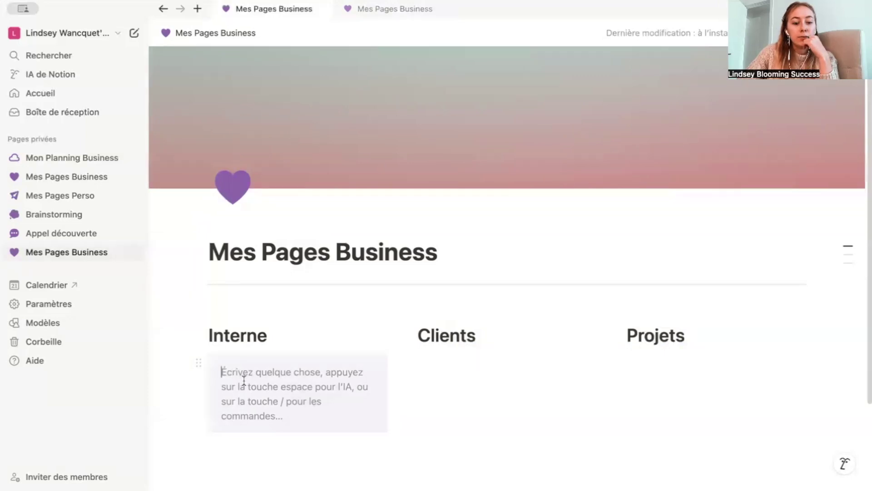
Examine the Mon plan d'action subpage of the original hub, expand Objectif 1, review the hub's callouts, and return to the new page.
click(371, 7)
click(273, 369)
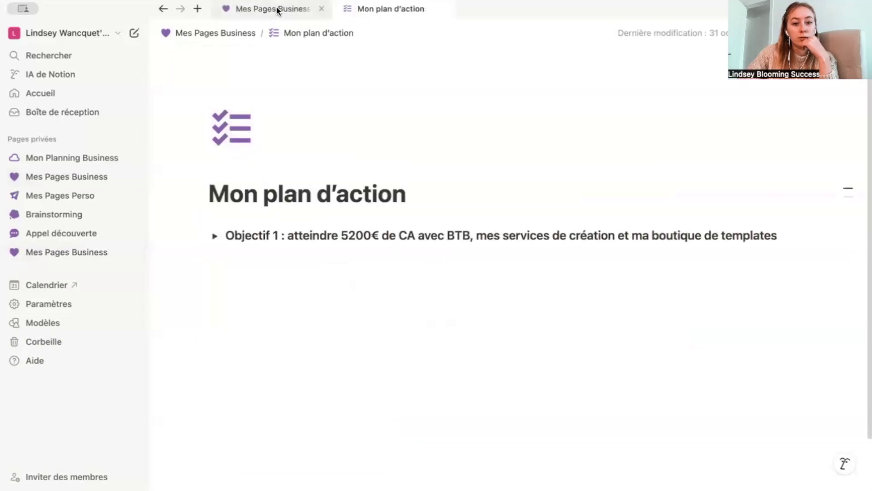
click(214, 236)
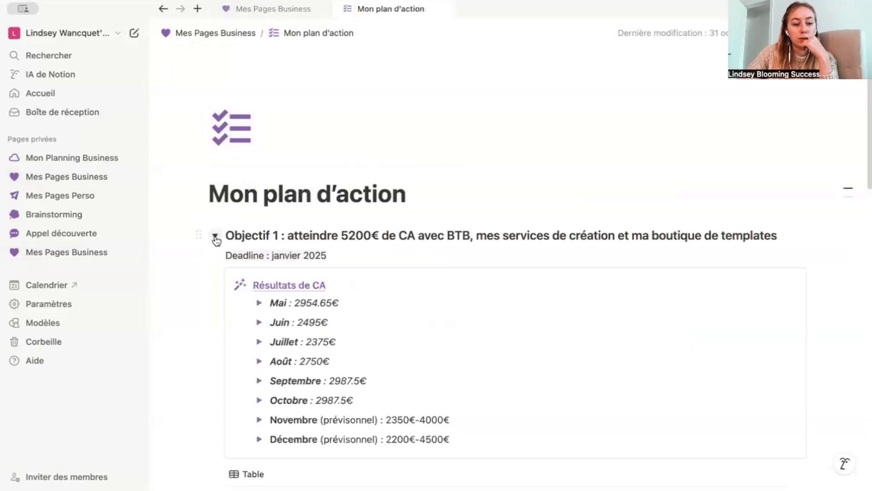
click(259, 7)
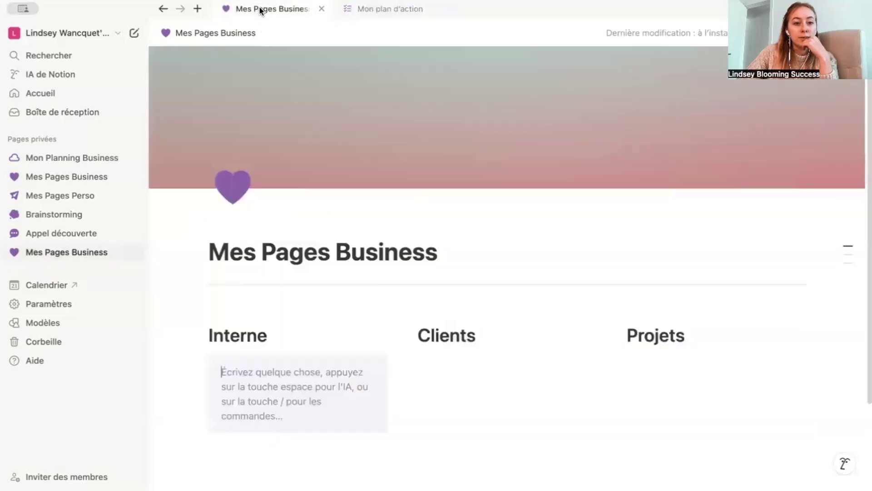
click(366, 11)
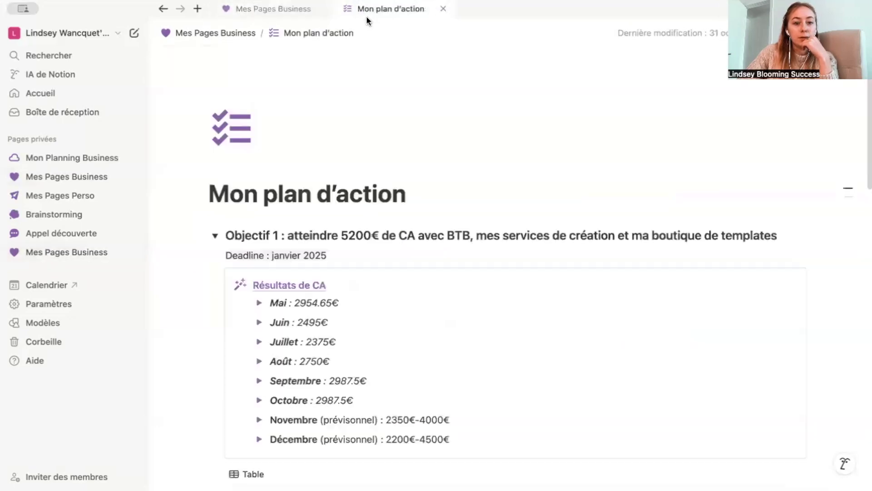
click(175, 33)
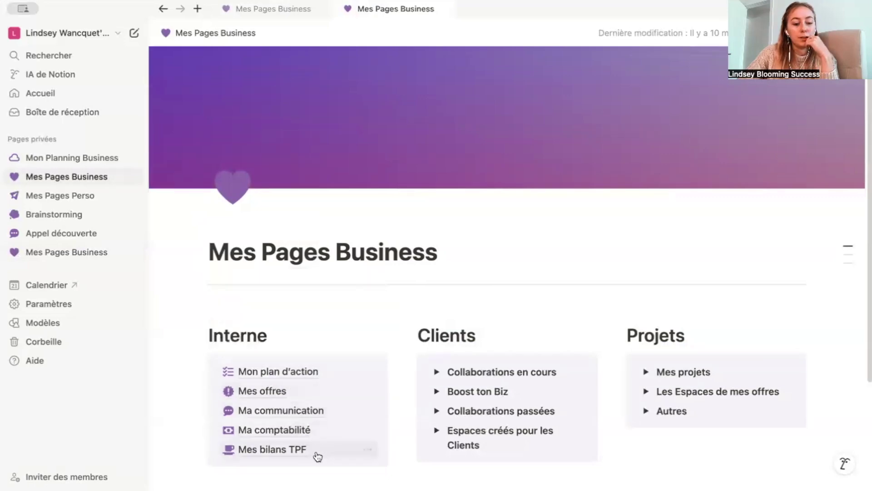
click(266, 8)
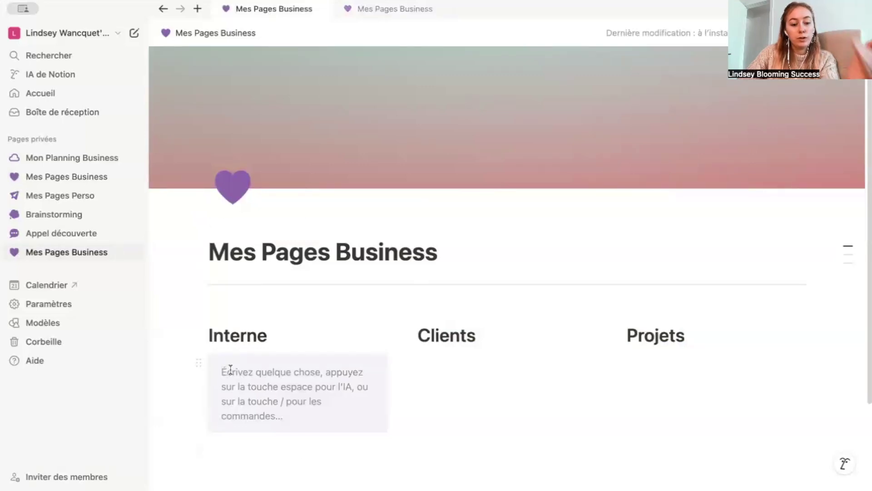
Insert an @ mention link to the Mes Pages Business page in the Interne callout, and delete it again.
text(/)
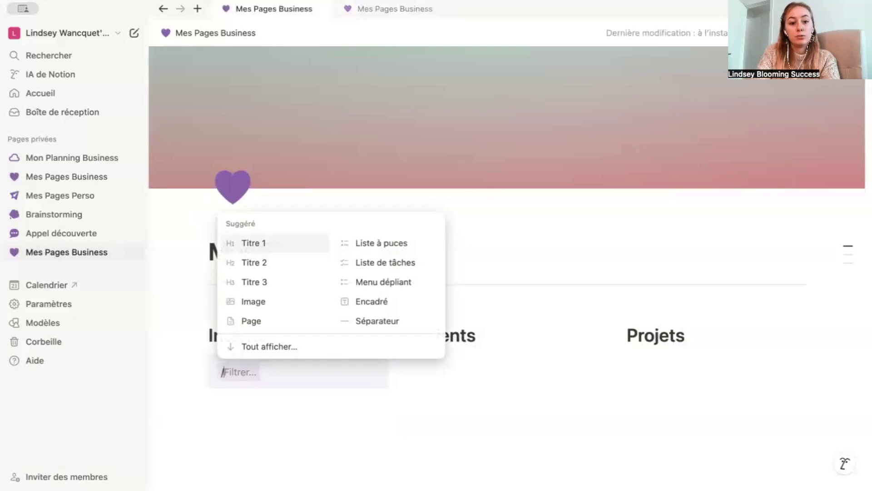
text(mes)
key(BackSpace)
key(BackSpace)
key(BackSpace)
key(BackSpace)
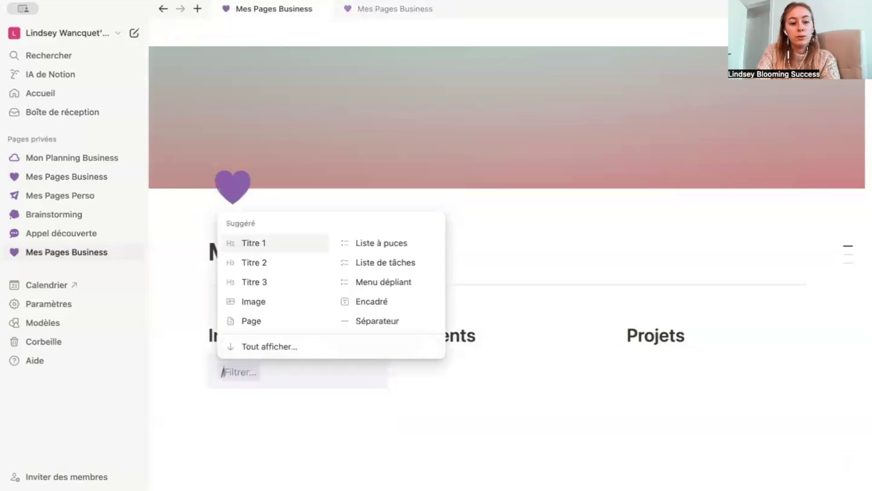
text(@mes)
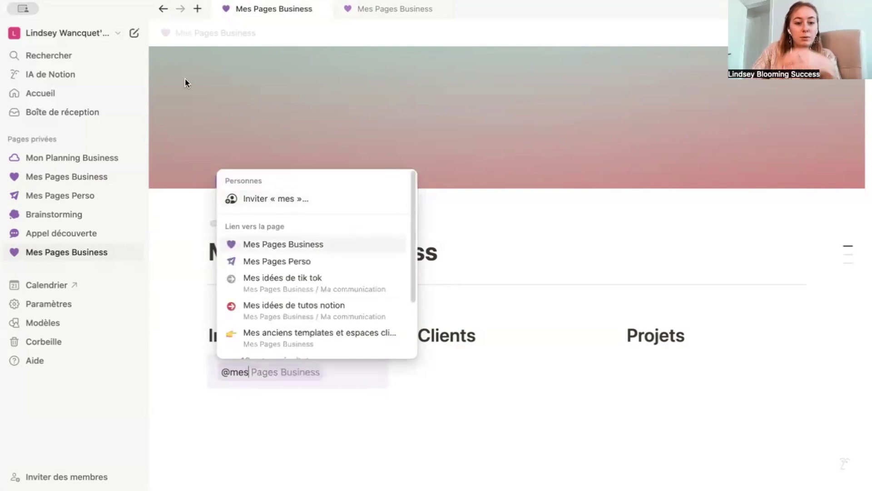
click(278, 245)
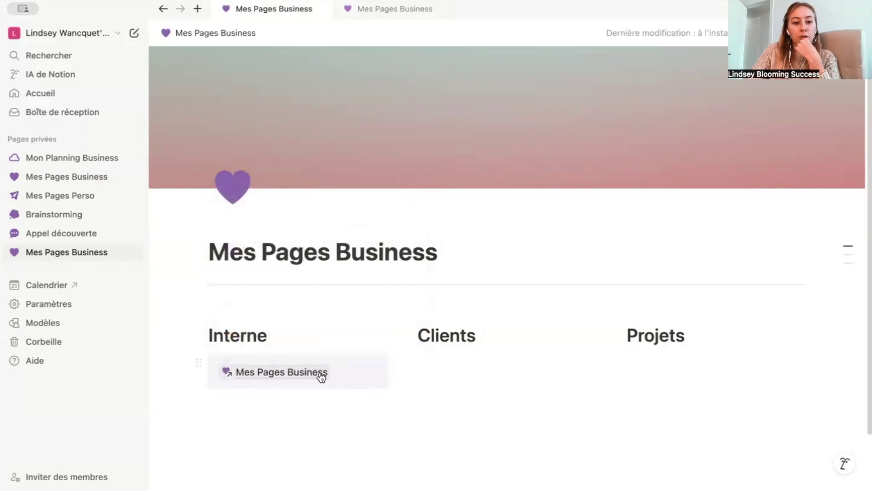
key(BackSpace)
key(BackSpace)
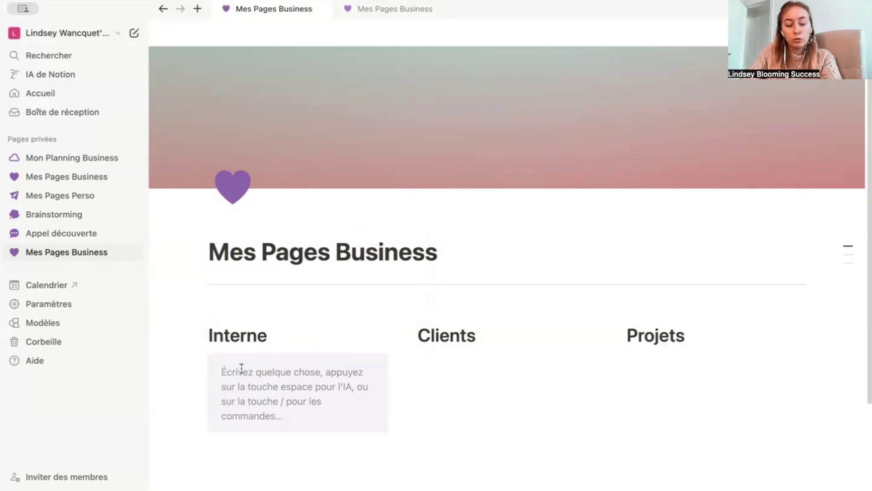
text(@)
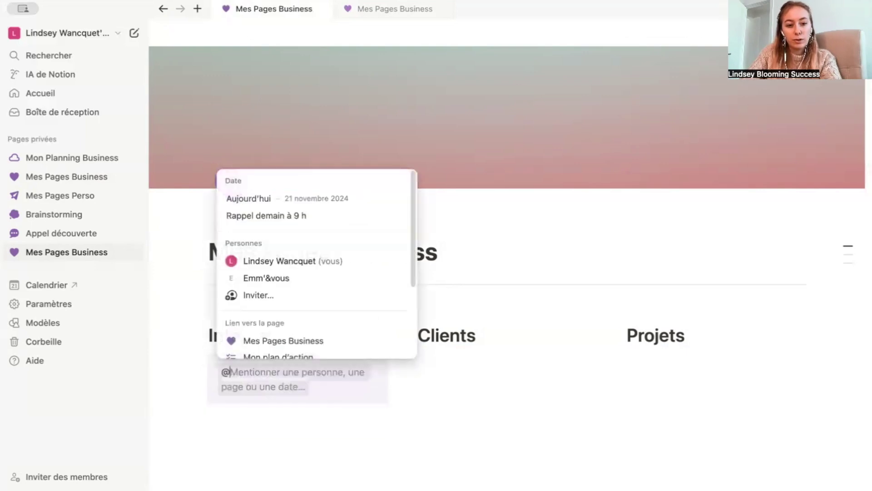
key(BackSpace)
text(/)
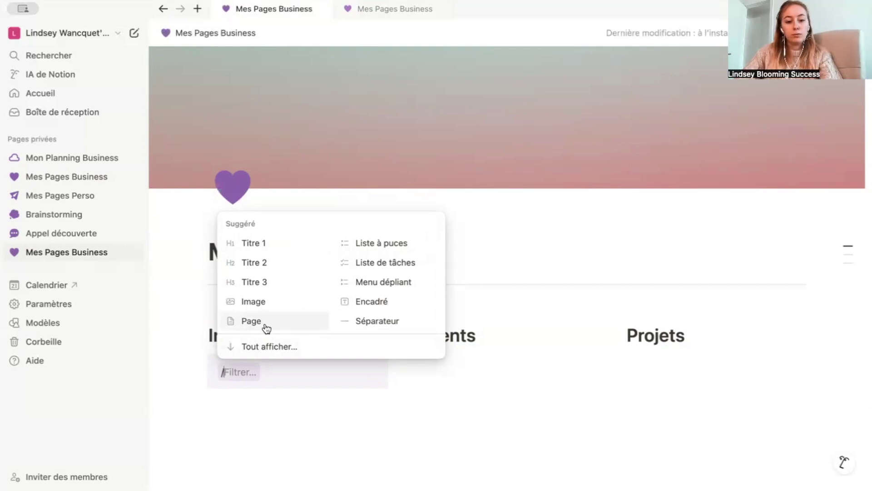
text(pa)
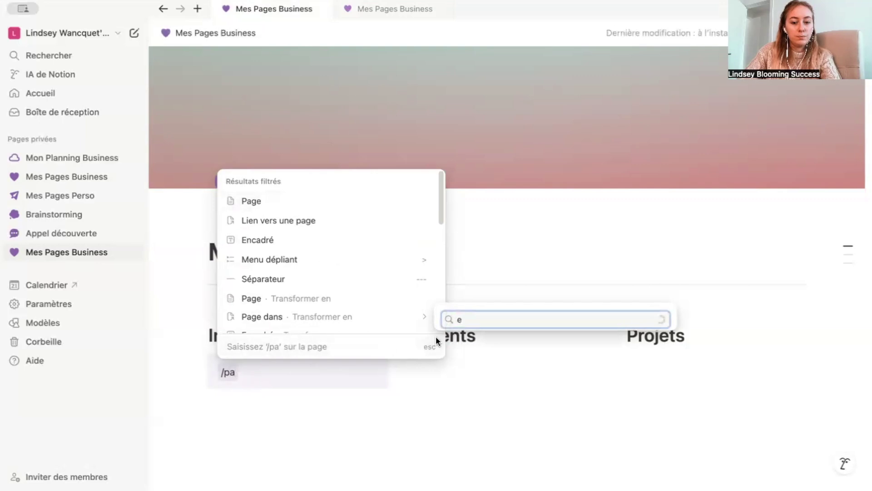
click(348, 367)
key(BackSpace)
key(BackSpace)
key(BackSpace)
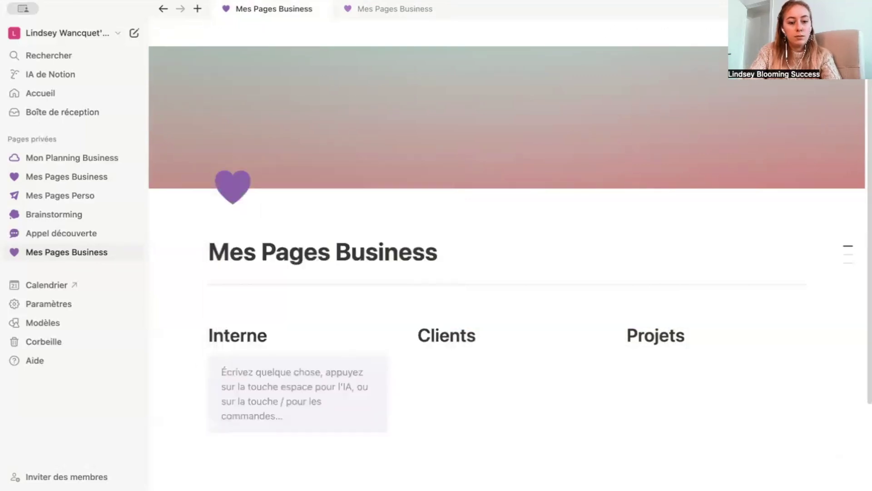
Create a subpage titled "Nouvelle page" inside the Interne callout and return to the parent page.
text(/page)
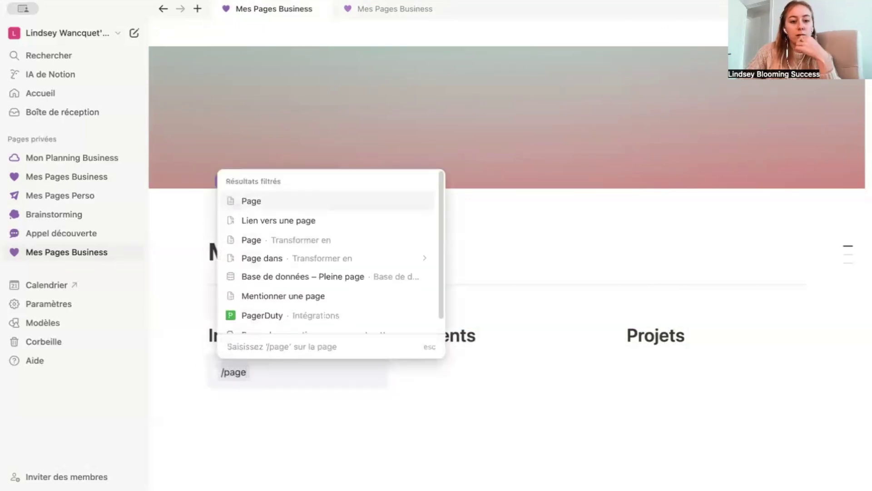
click(301, 204)
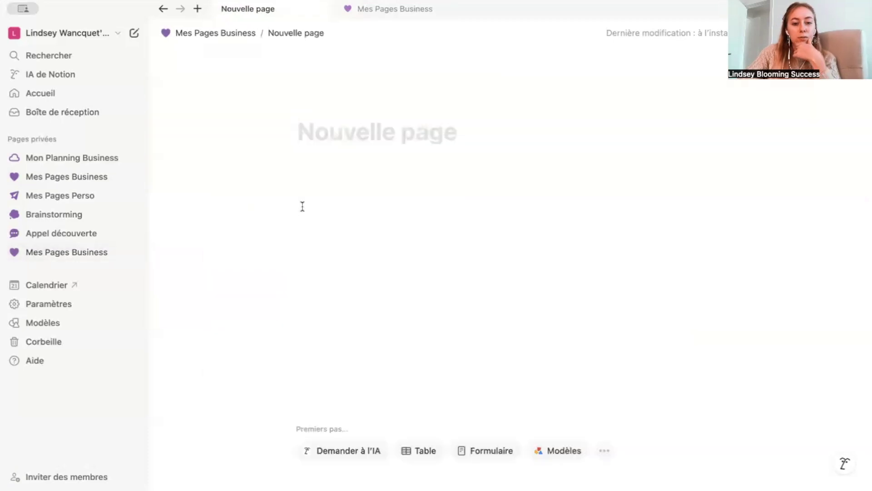
text(Nouvelle page)
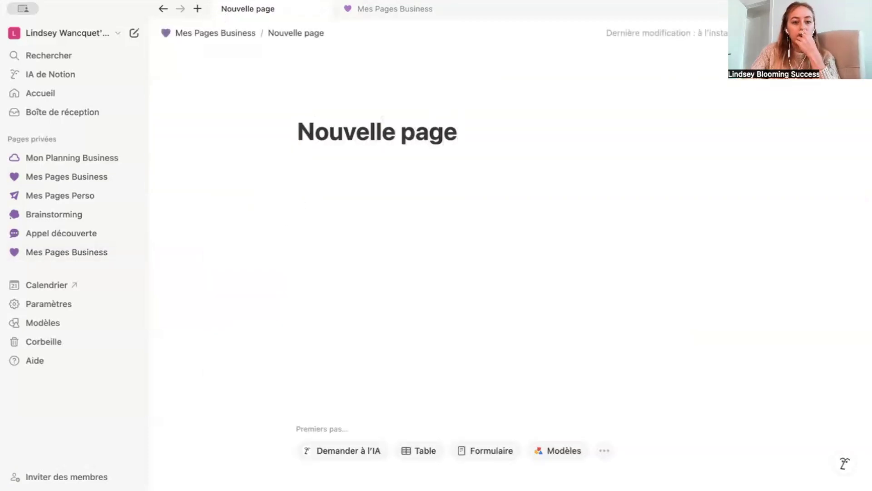
click(208, 33)
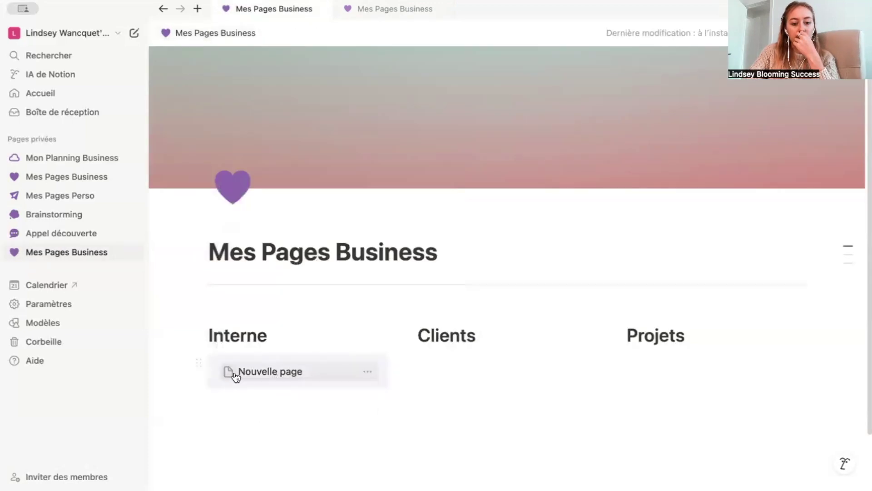
Delete the "Nouvelle page" subpage from the Interne callout.
click(365, 371)
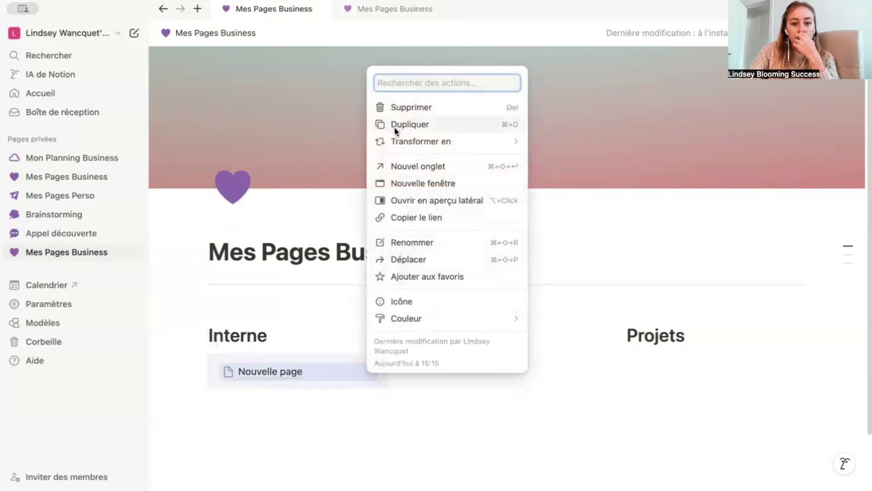
click(410, 110)
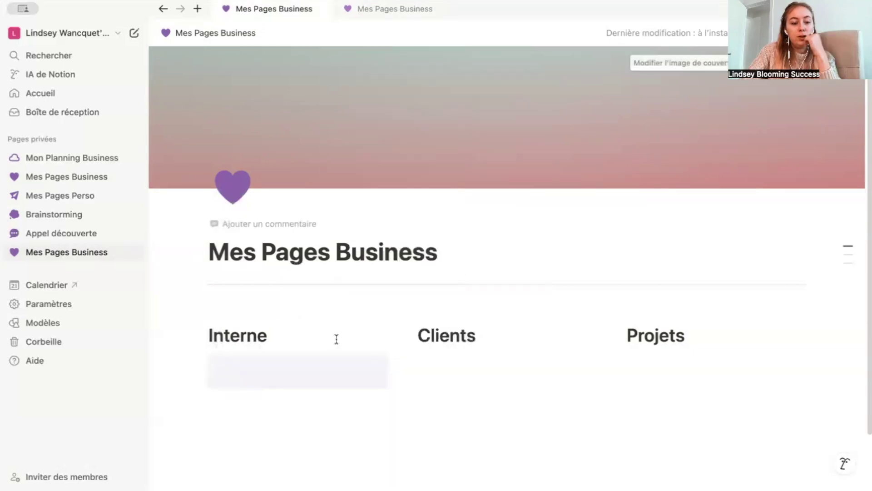
click(245, 369)
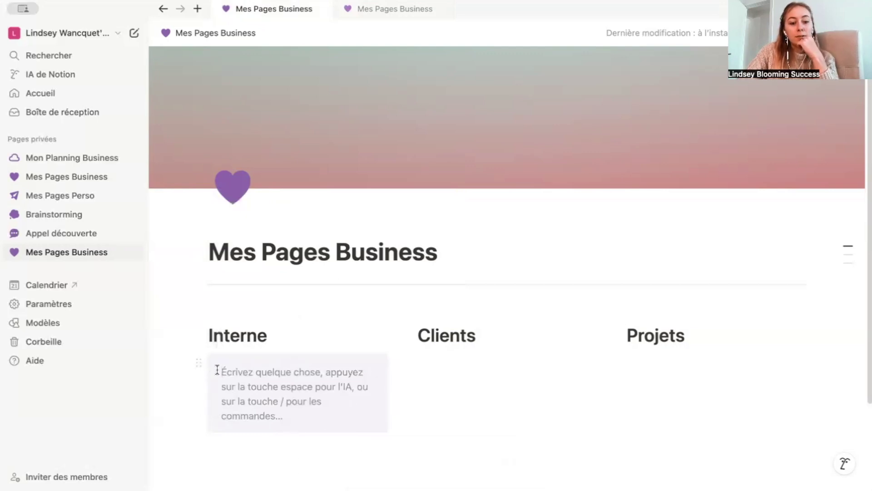
Duplicate the violet Interne callout and move the copy under the Clients heading.
click(200, 364)
click(200, 363)
key(super+d)
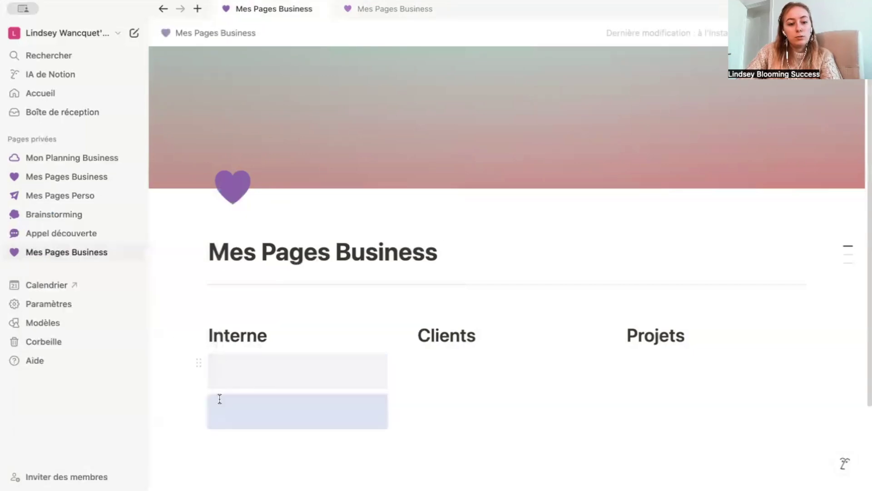
drag(202, 402, 427, 369)
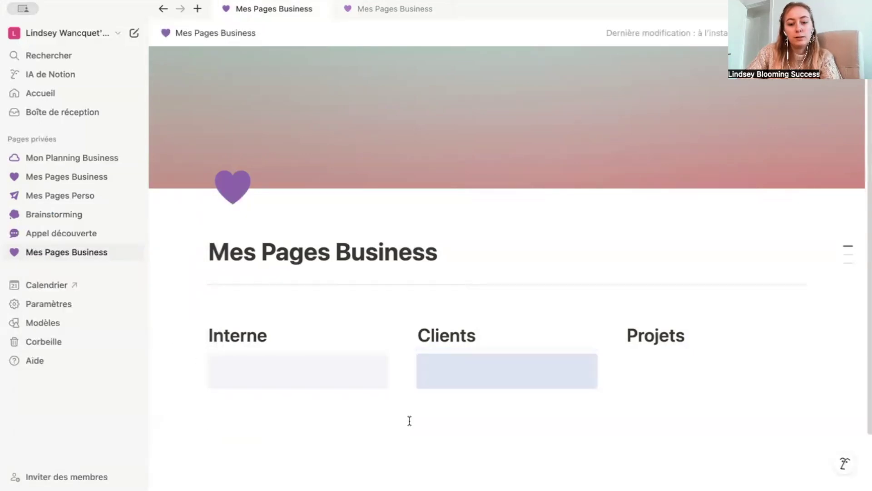
Duplicate the Clients callout and move the copy under the Projets heading.
click(456, 374)
key(Escape)
key(super+d)
drag(413, 407, 643, 369)
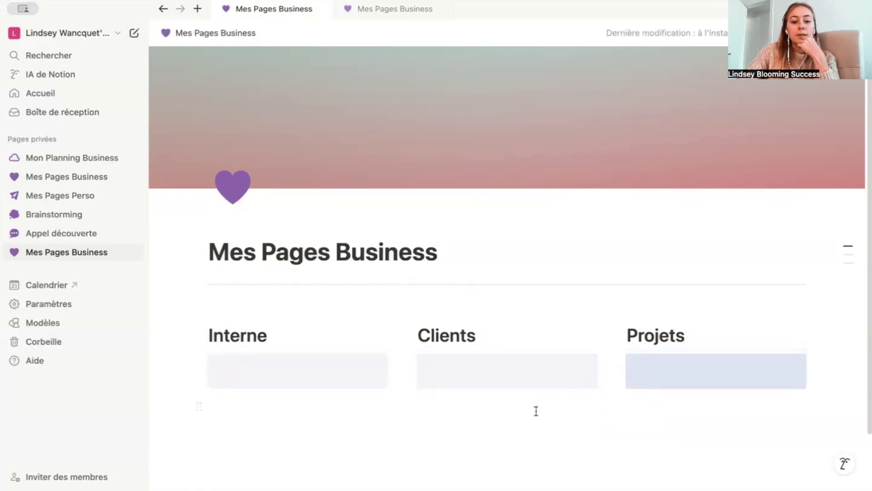
Examine the contents of the "Collaborations en cours" toggle on the existing Mes Pages Business page as a model for the Clients column.
click(511, 373)
click(381, 9)
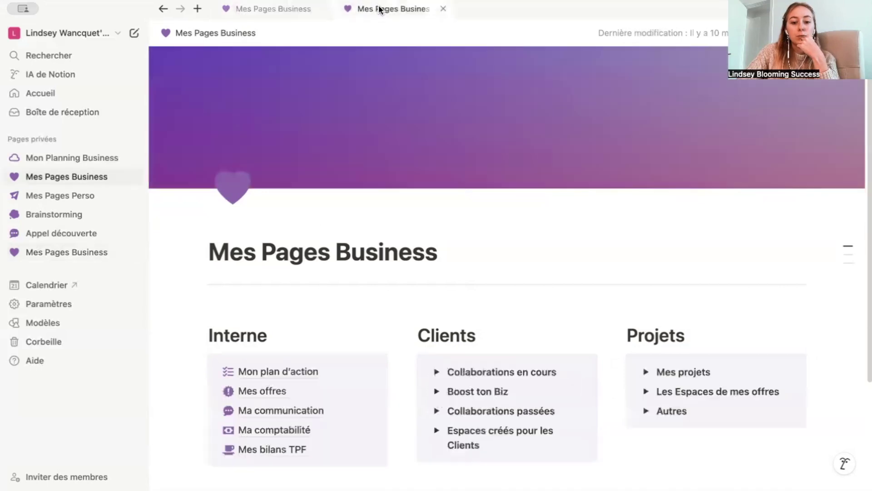
click(437, 375)
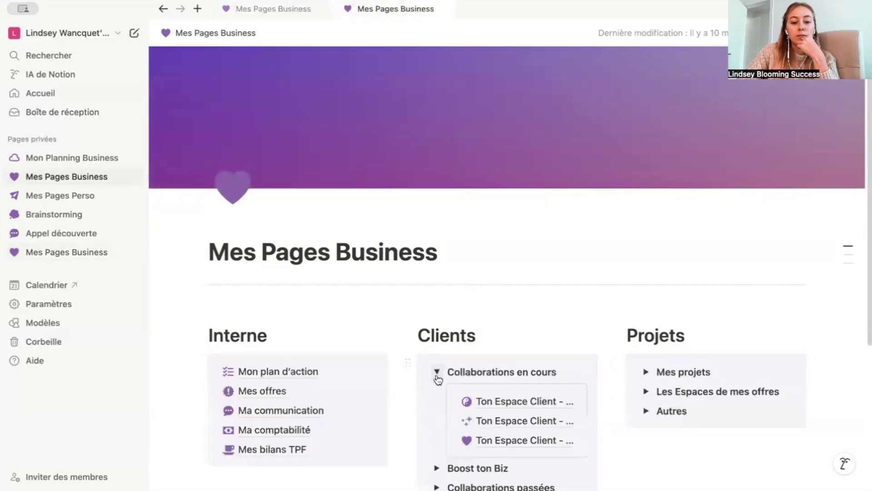
click(437, 372)
scroll(434, 364, down, 3)
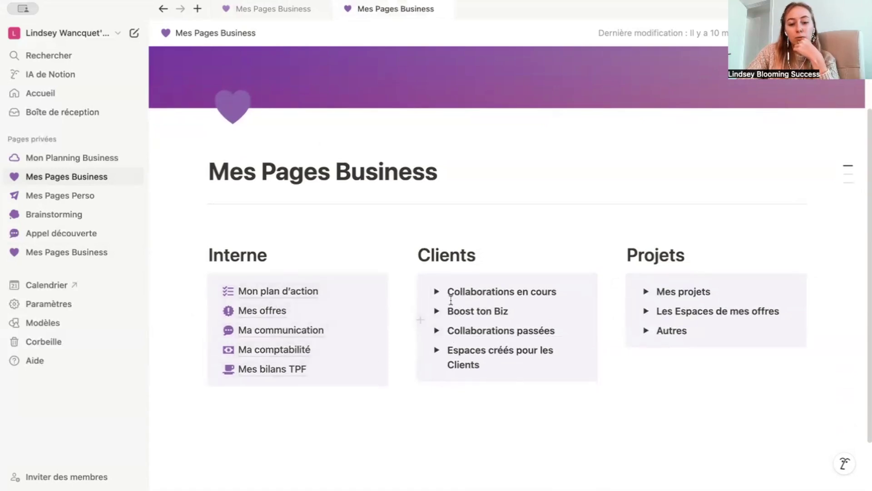
click(437, 292)
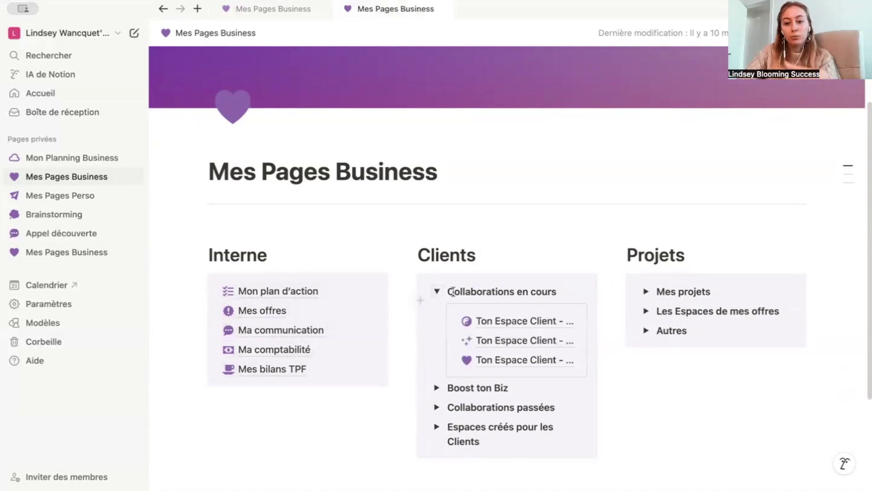
click(437, 292)
Add a toggle (Menu dépliant) titled "Collaborations en cours" in the Clients callout of the new page and expand it.
click(244, 10)
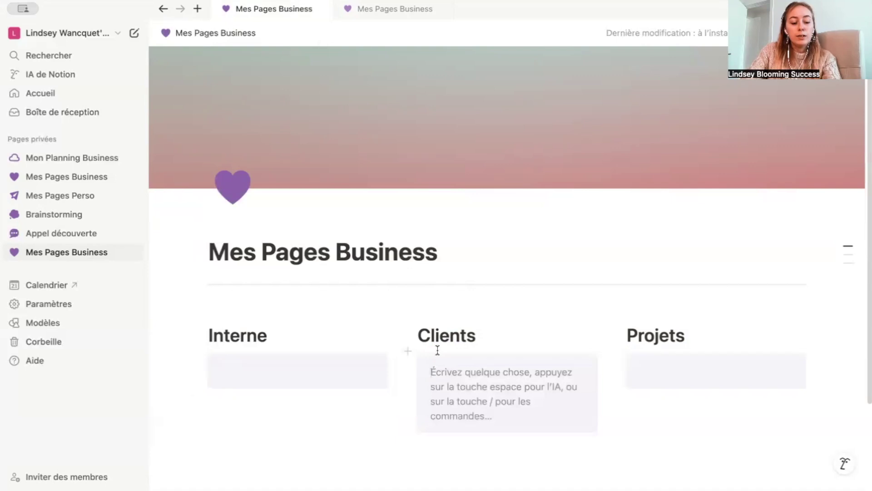
text(/menu)
key(BackSpace)
key(BackSpace)
key(BackSpace)
key(BackSpace)
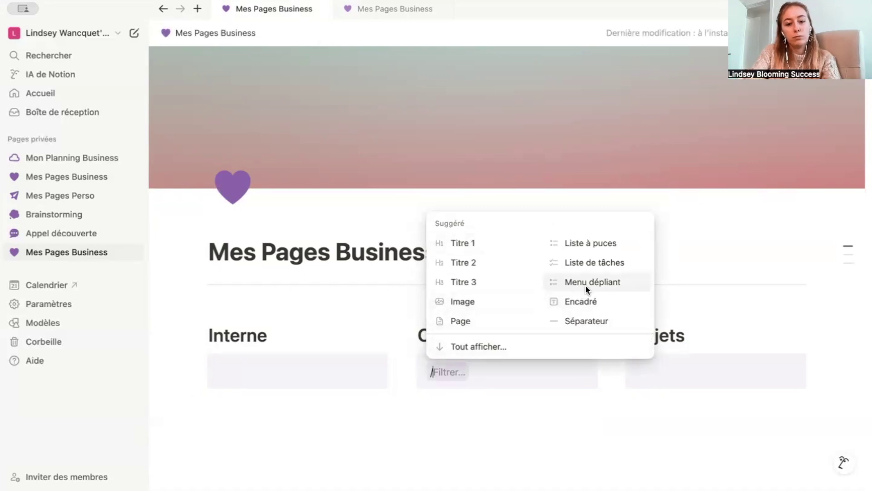
text(Men)
key(BackSpace)
key(BackSpace)
key(BackSpace)
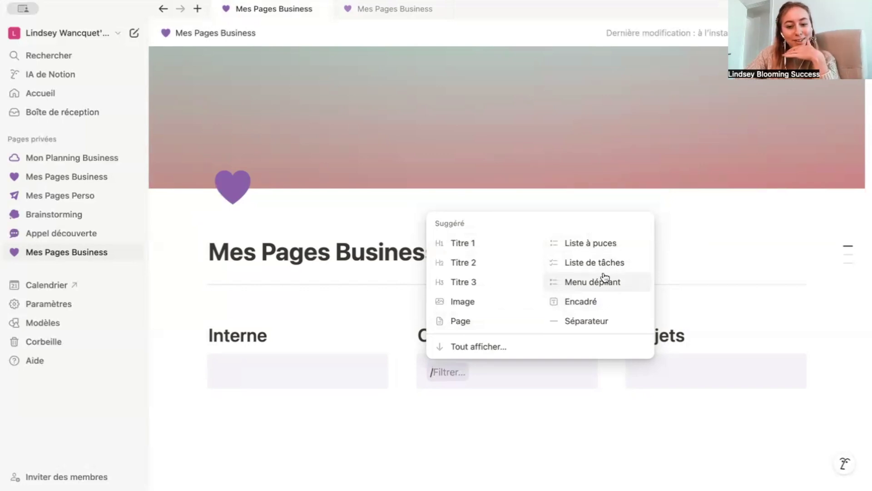
click(605, 286)
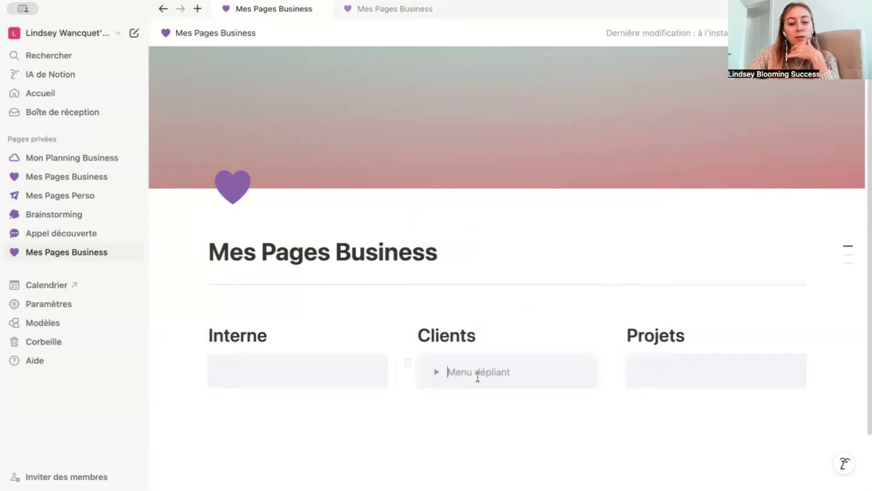
text(Collaborations en cours)
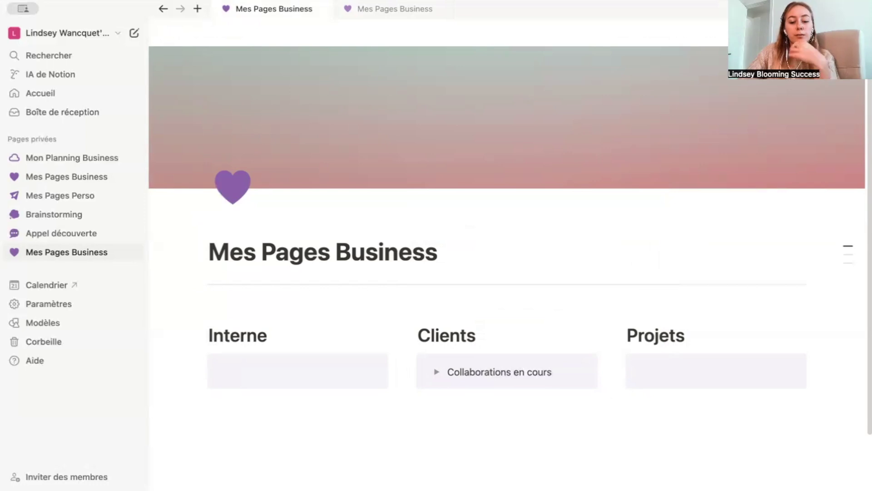
click(437, 372)
click(466, 392)
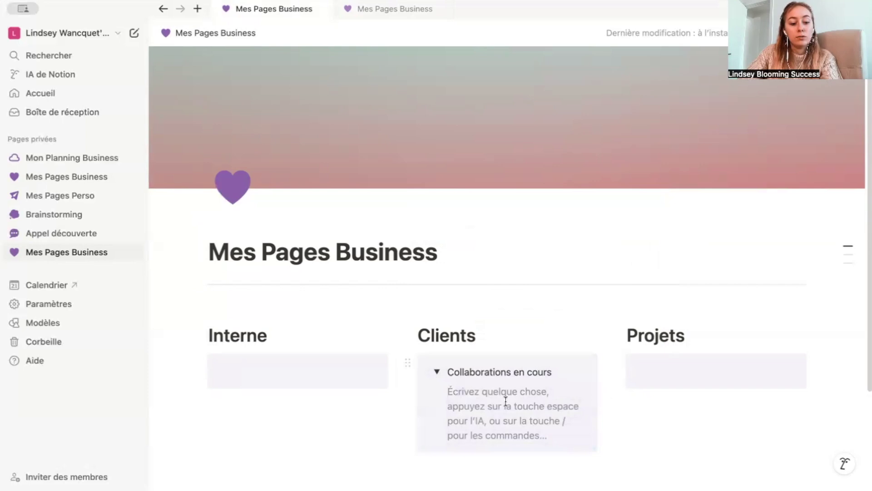
text(/page)
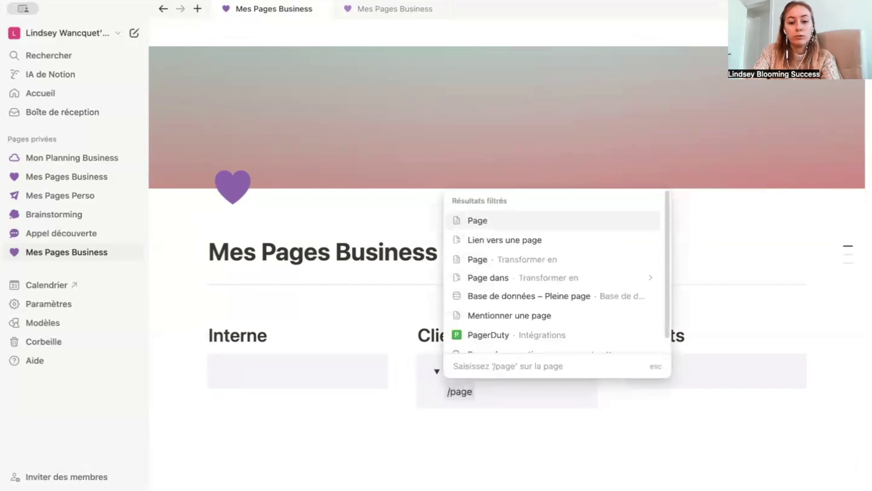
click(465, 386)
triple_click(464, 387)
key(BackSpace)
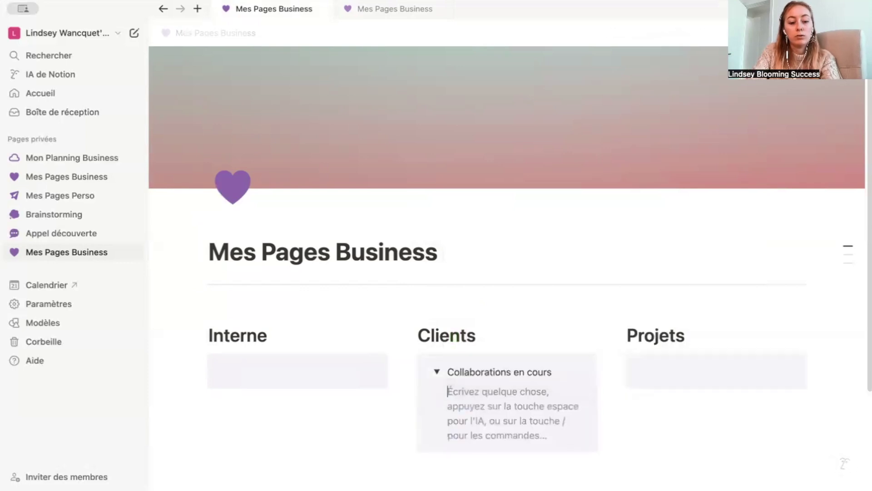
text(@)
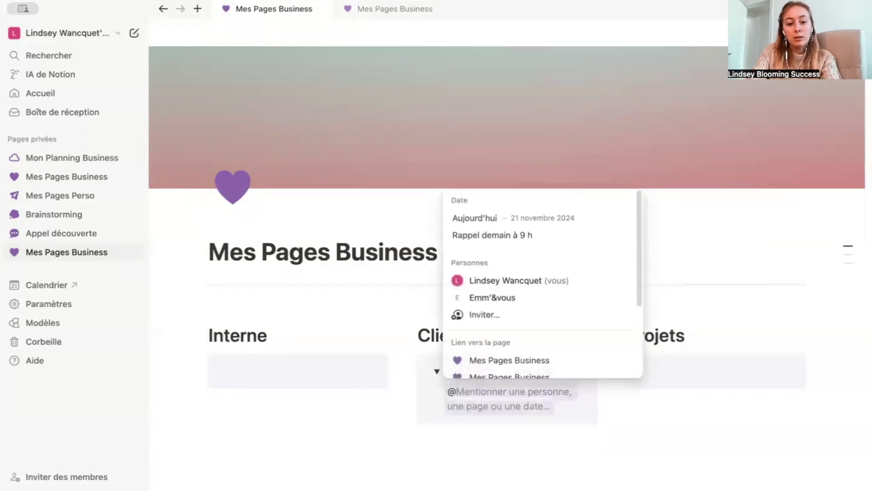
key(Escape)
key(BackSpace)
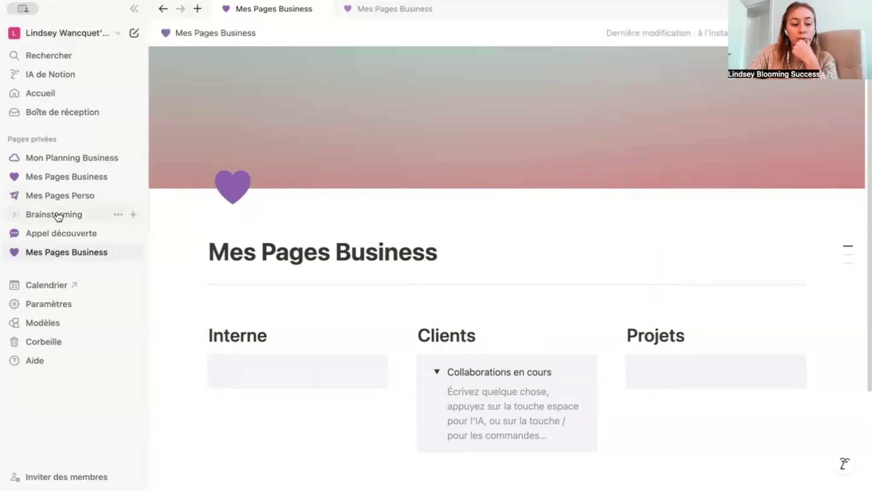
Move the Brainstorming page from the private pages into the "Collaborations en cours" toggle.
drag(58, 216, 244, 315)
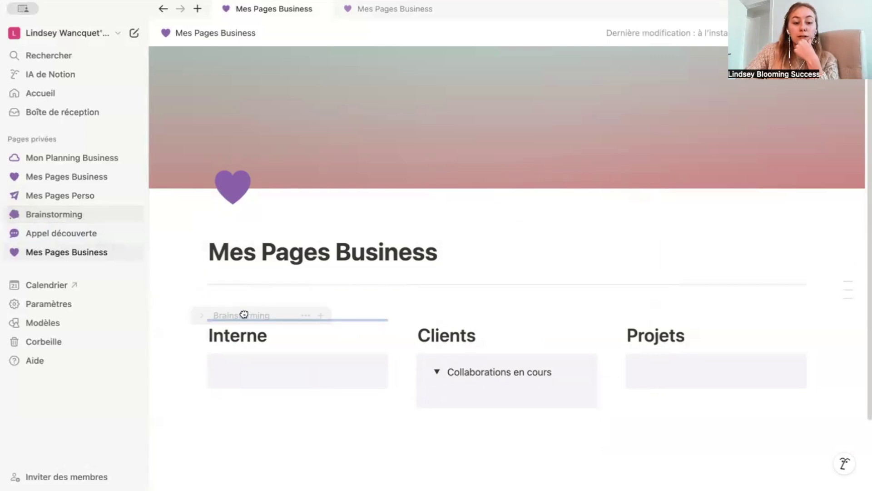
drag(244, 314, 488, 378)
click(437, 372)
click(437, 373)
mouse_move(495, 388)
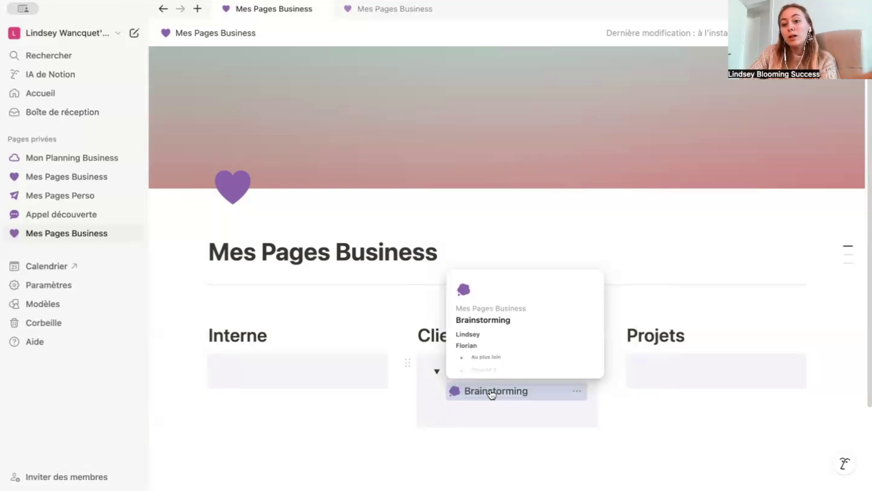
Move the Brainstorming page out of the "Collaborations en cours" toggle, back among the private pages above Appel découverte.
drag(492, 393, 62, 212)
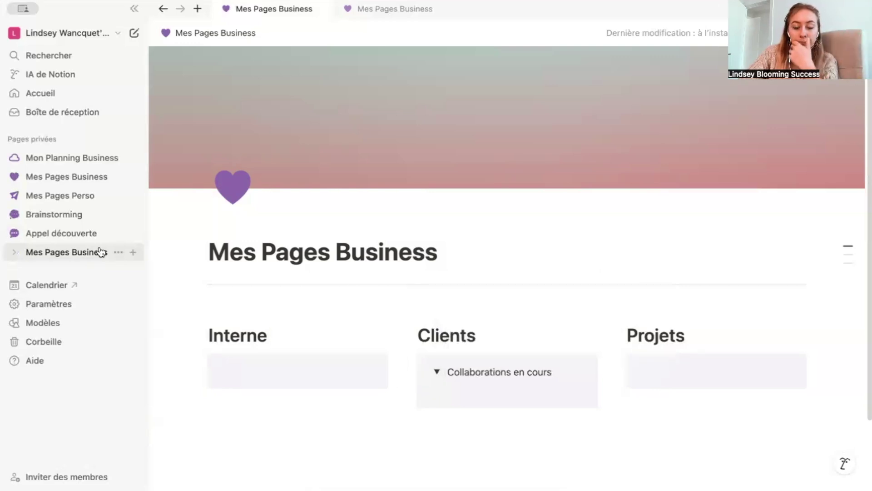
click(436, 374)
click(437, 373)
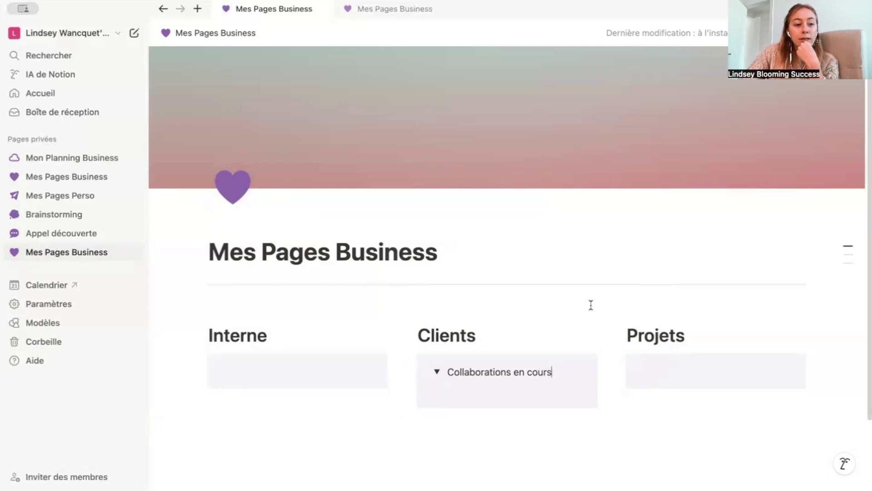
Review the "Projets du moment" callout on the Mon Planning Business page, and return to the existing Mes Pages Business page.
click(50, 178)
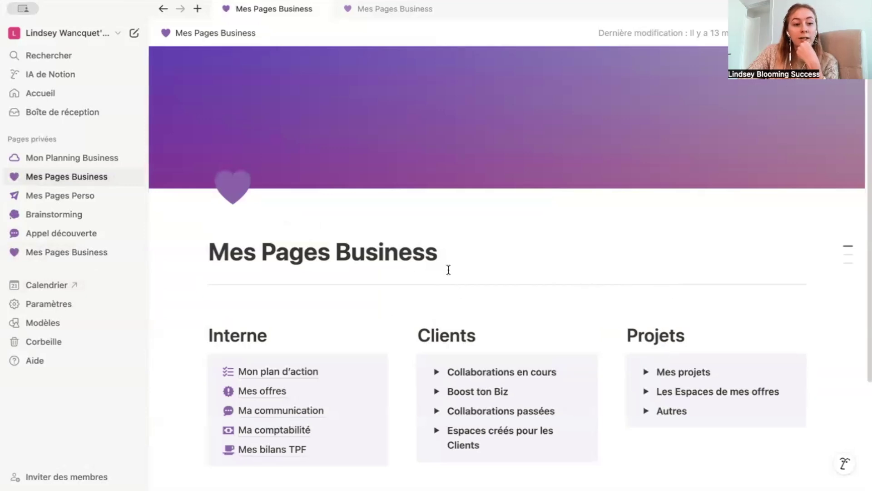
click(60, 161)
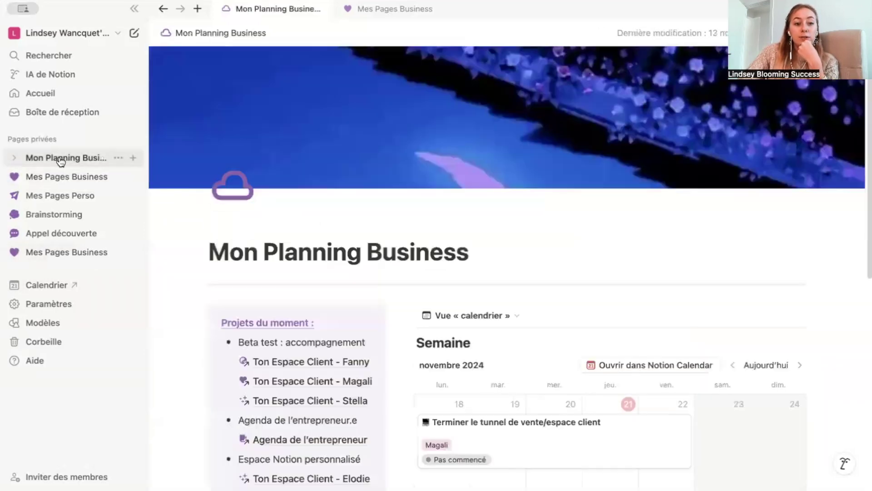
scroll(409, 279, down, 3)
scroll(409, 279, down, 2)
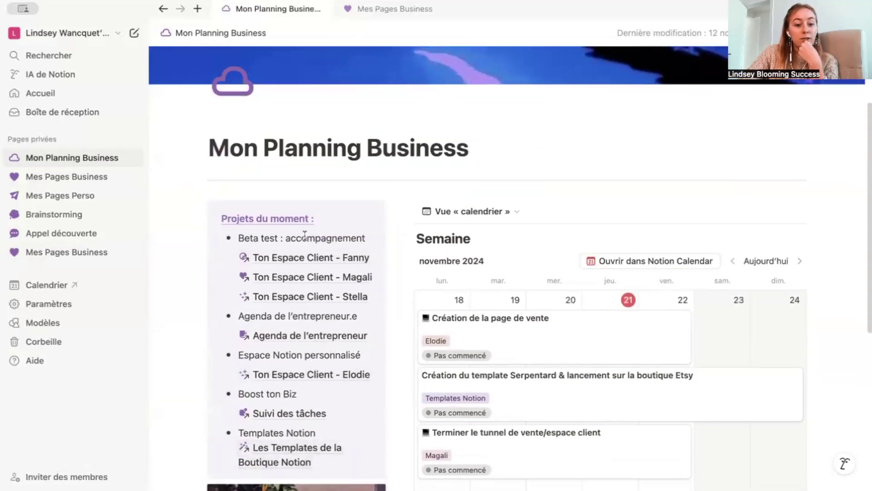
click(64, 178)
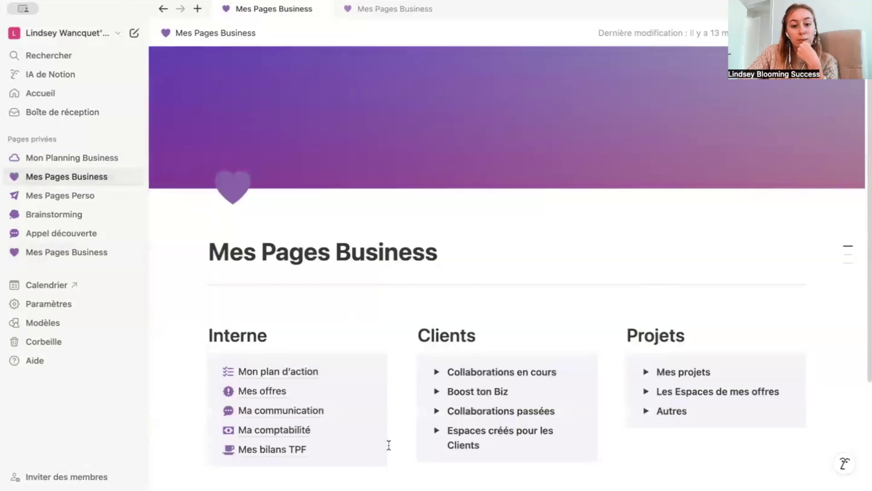